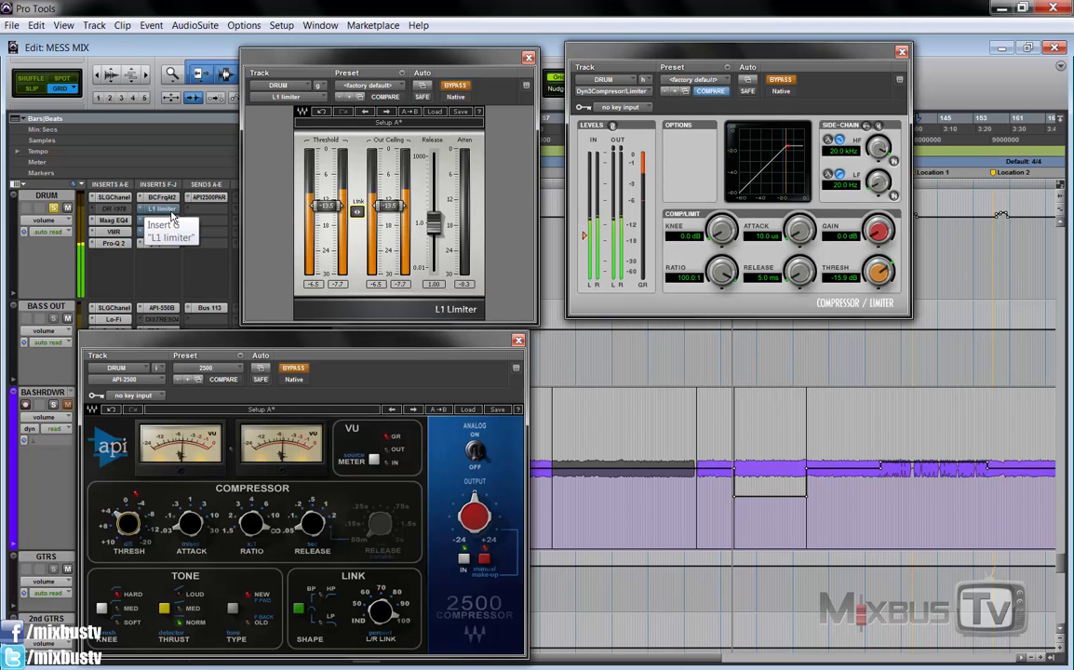
- Audition the DRUM track through the L1 limiter, D3 ComLim and API-2500 inserts, engaging only one at a time
key(space)
ctrl+click(172, 213)
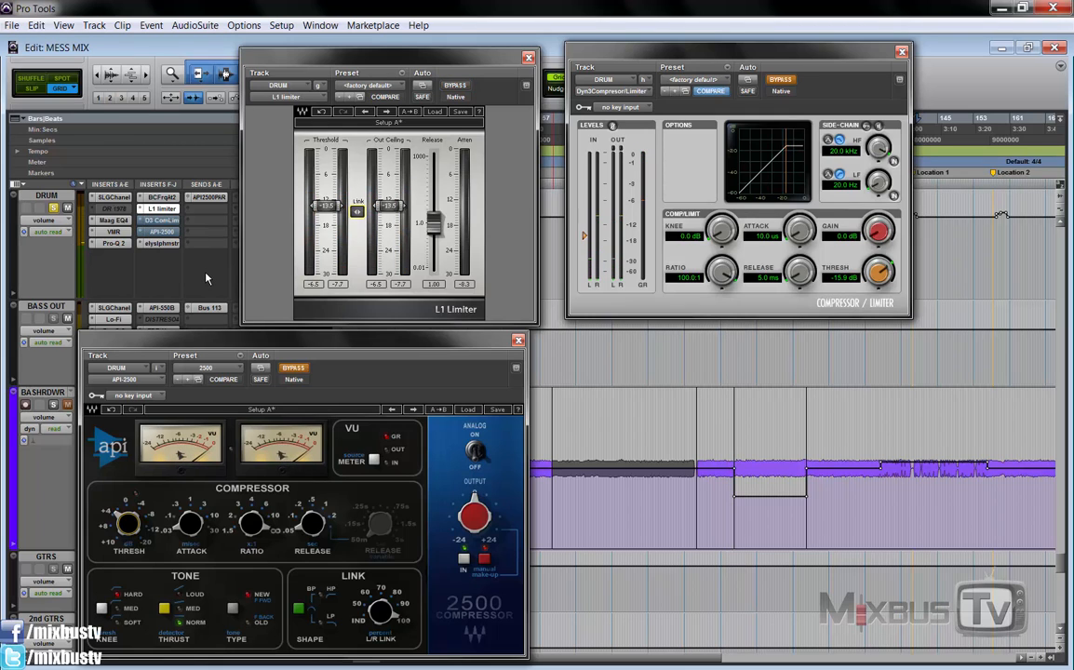
key(space)
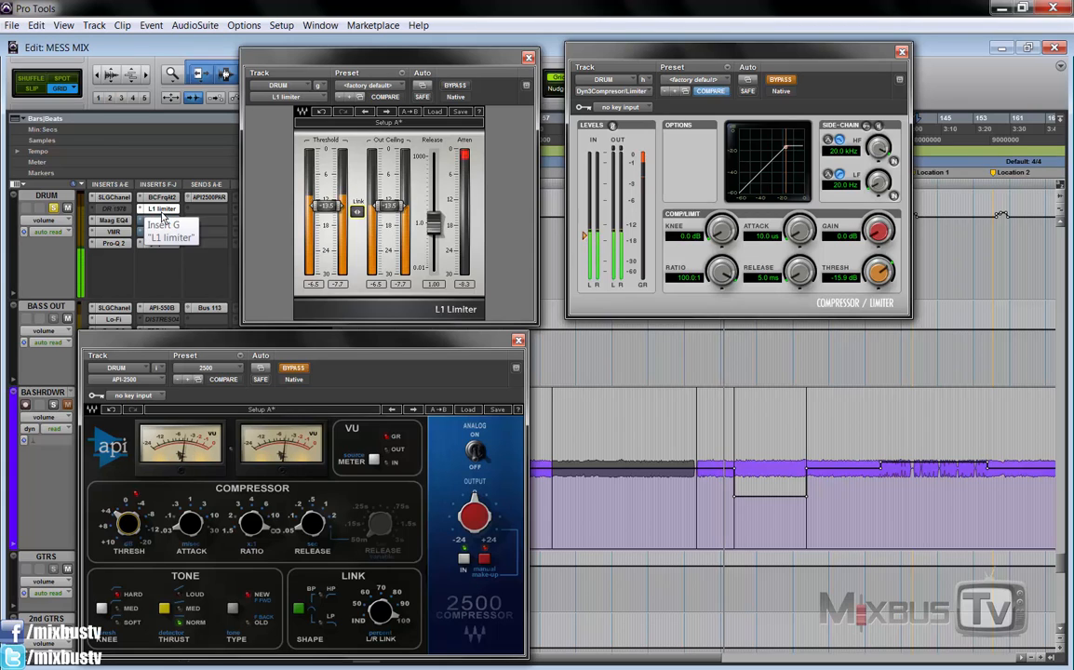
ctrl+click(163, 215)
ctrl+click(162, 222)
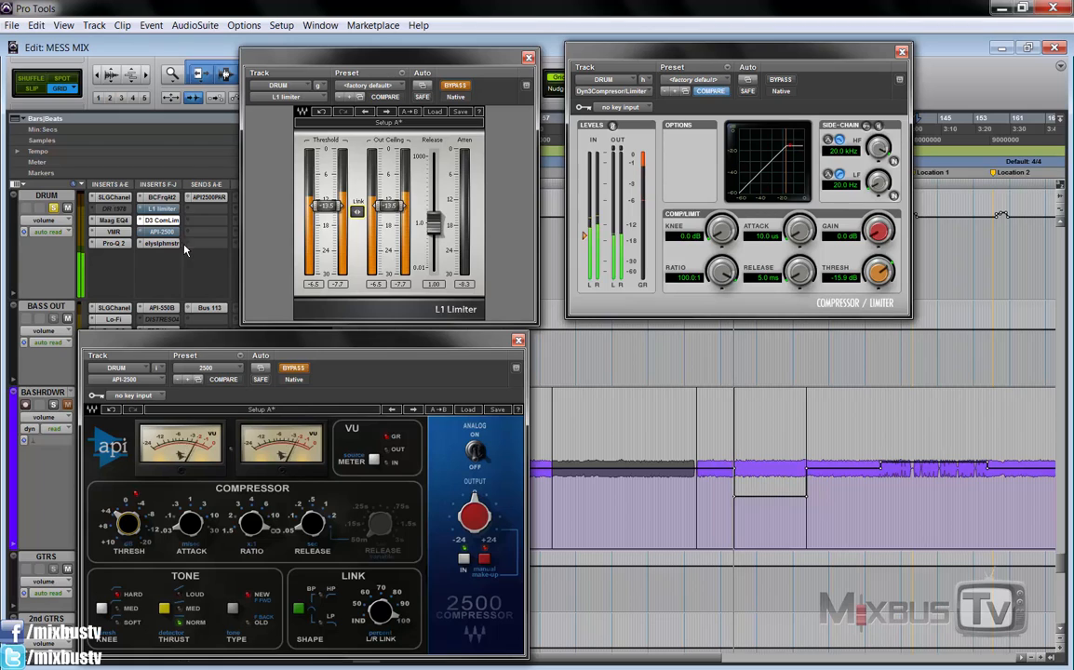
ctrl+click(164, 220)
ctrl+click(164, 232)
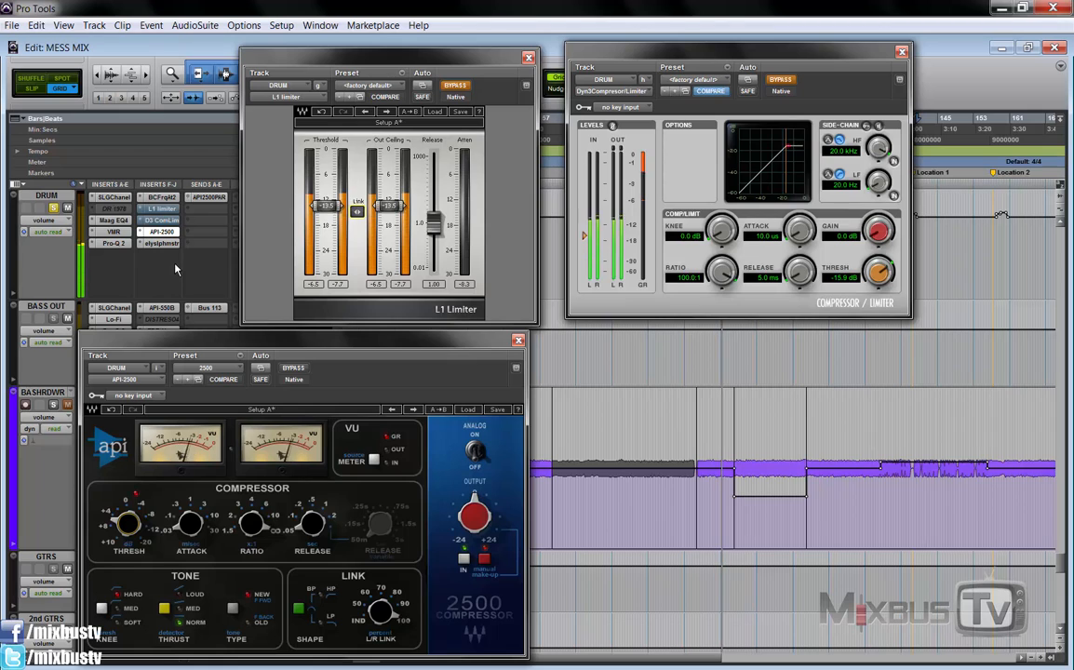
key(space)
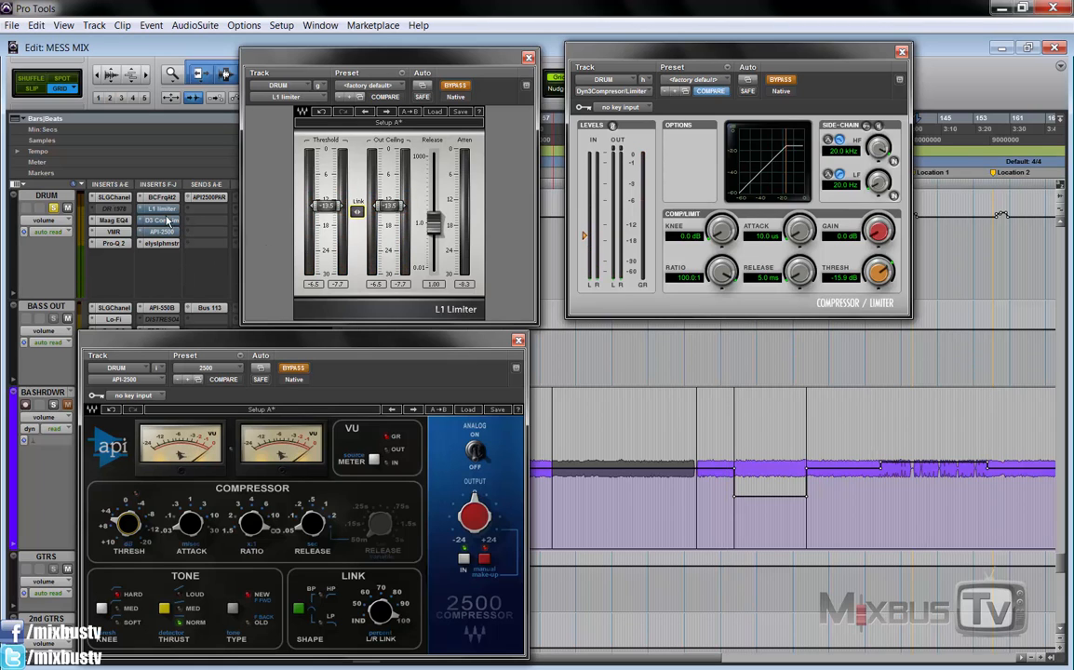
- Play the DRUM track from the start of the selection and compare it with the L1 limiter bypassed and engaged
key(space)
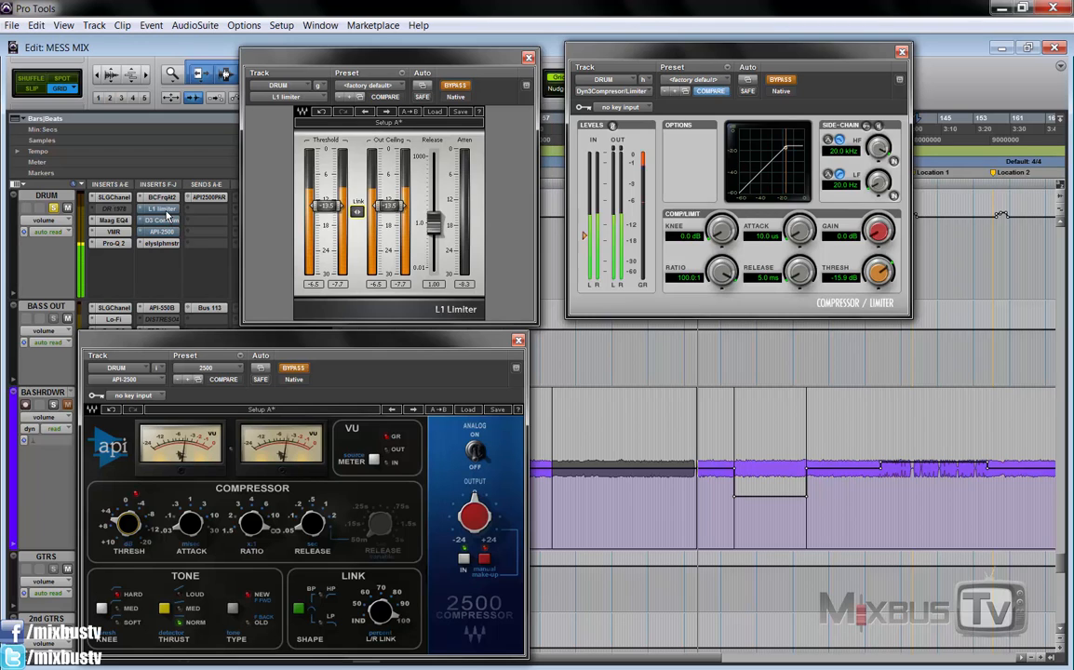
ctrl+click(168, 212)
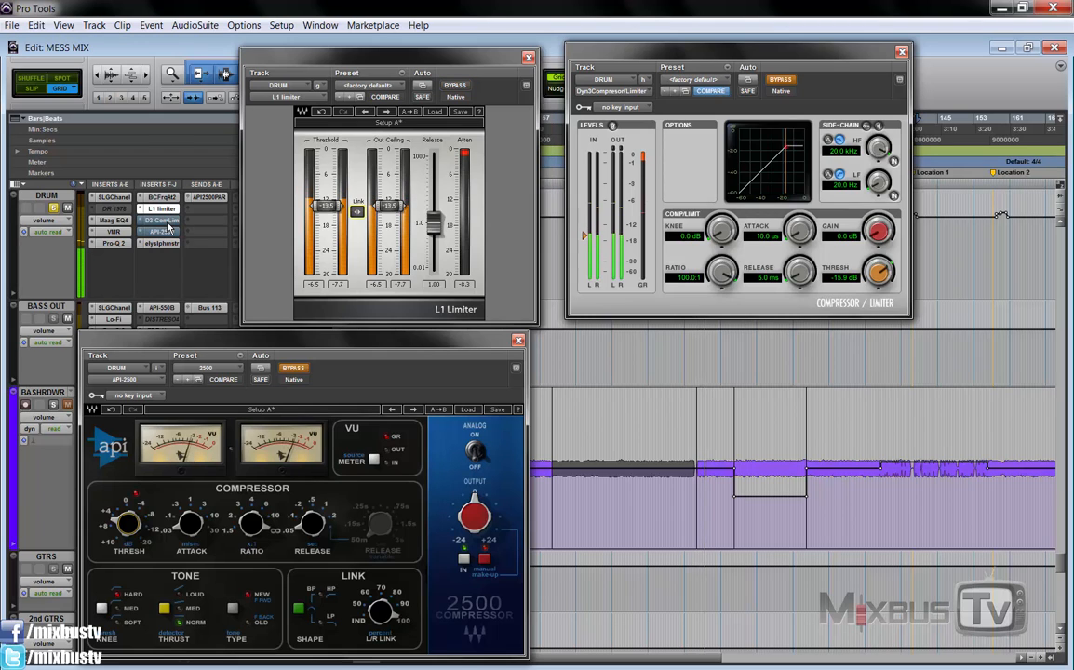
ctrl+click(172, 214)
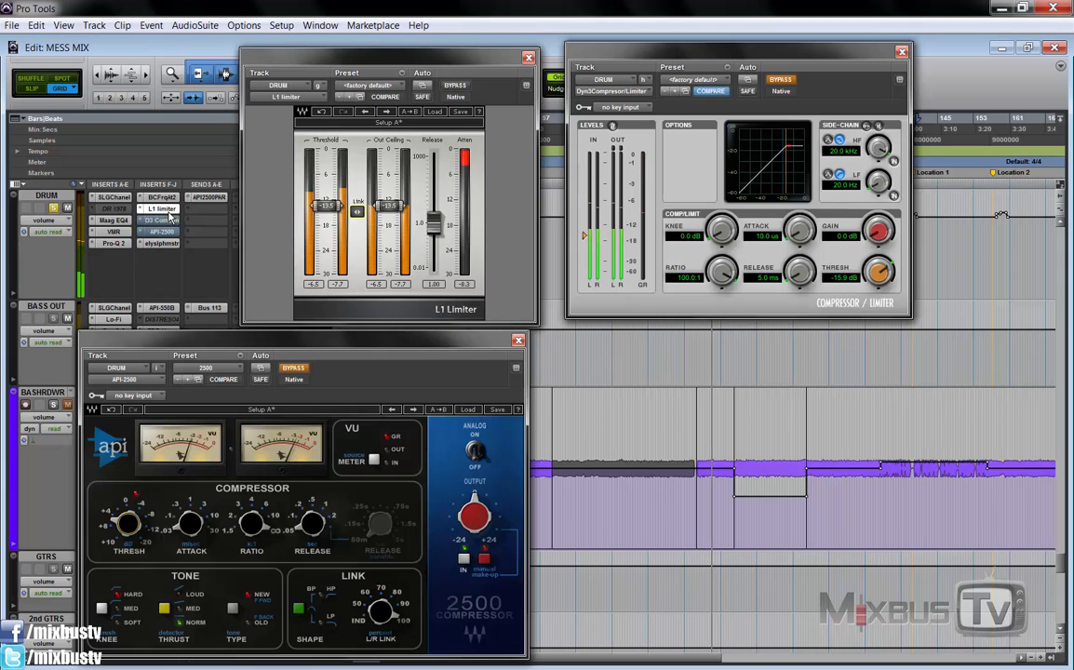
ctrl+click(173, 213)
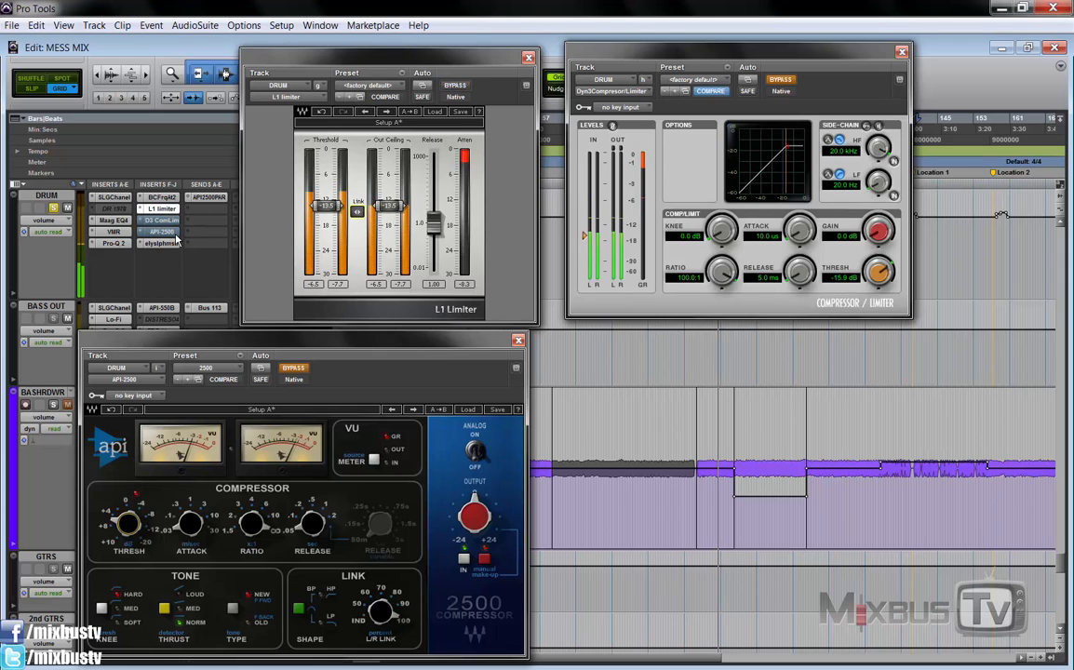
key(space)
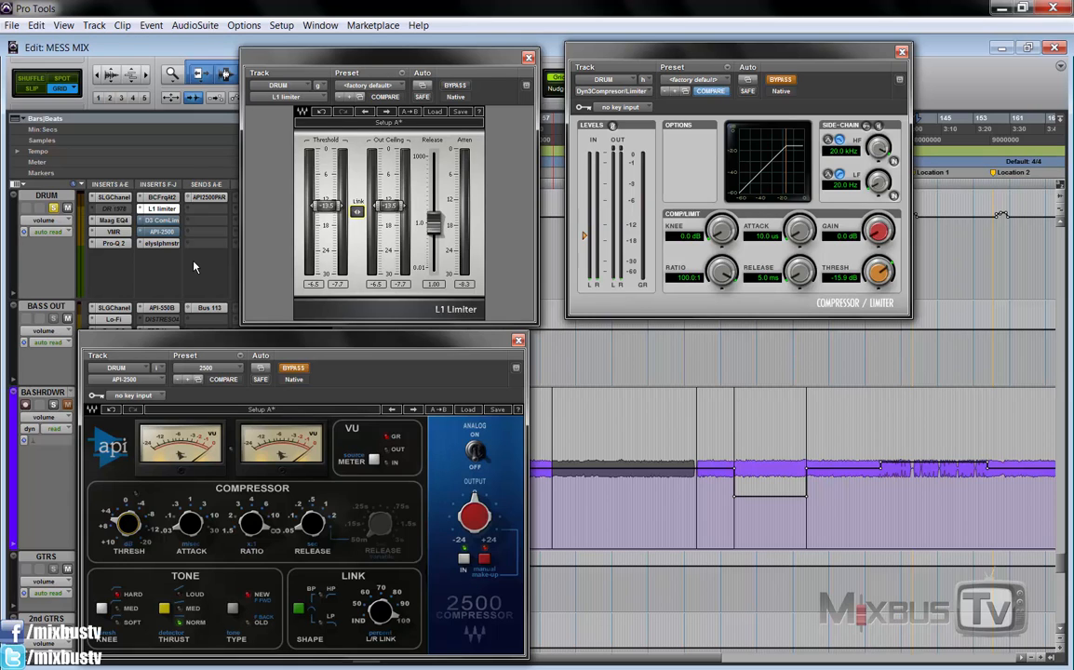
- Bypass the L1 limiter, audition the drums through the D3 ComLim insert, and bypass that insert again
ctrl+click(162, 208)
ctrl+click(161, 220)
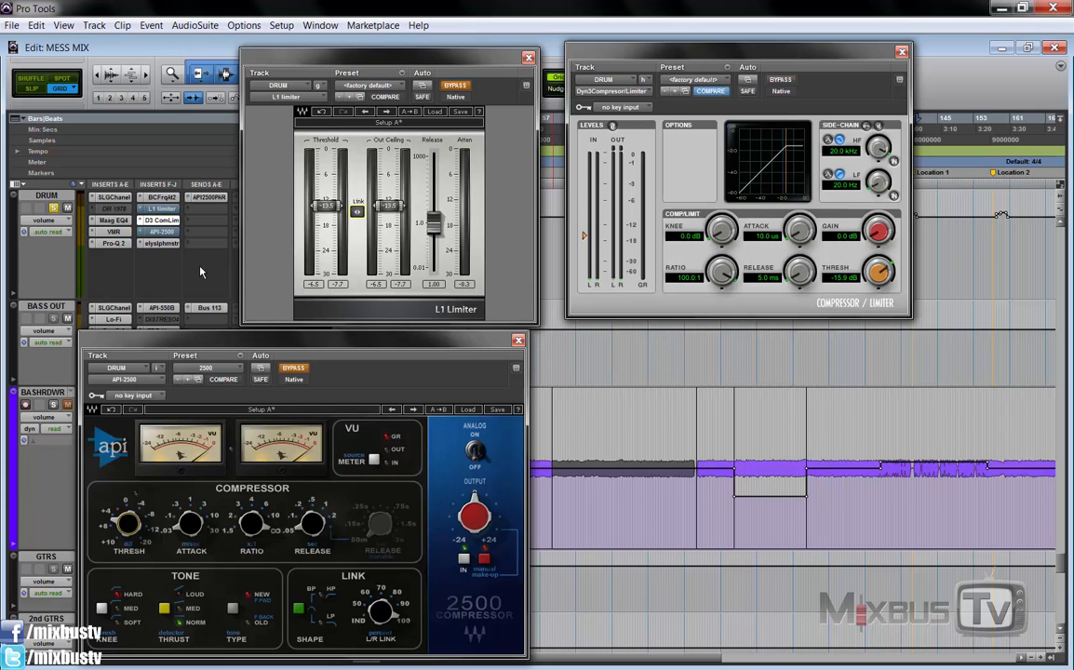
key(space)
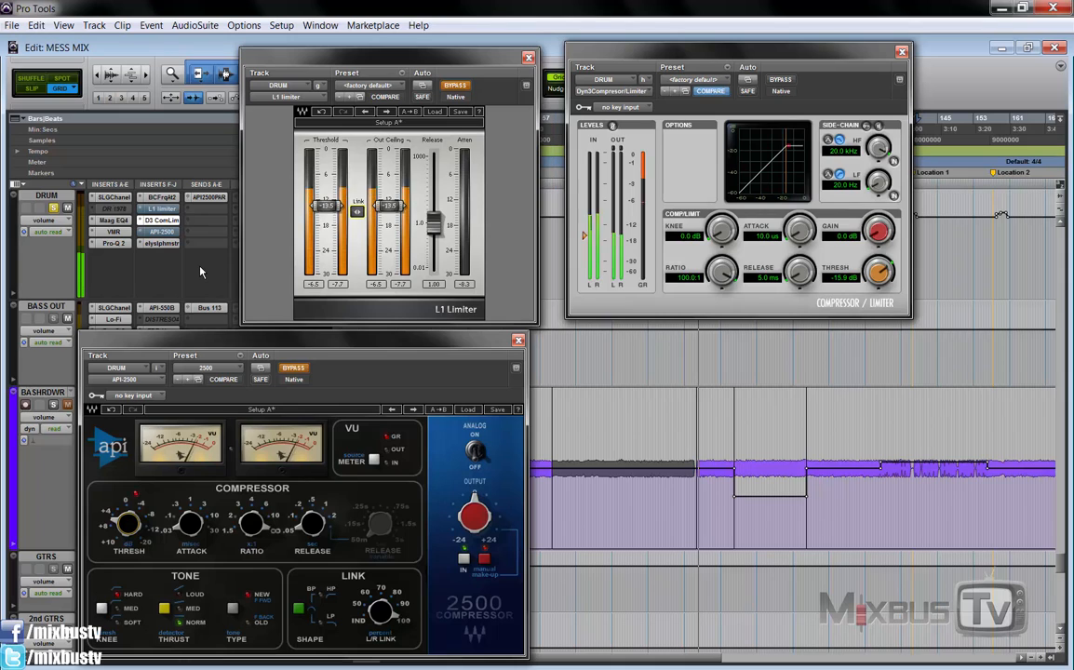
ctrl+click(165, 222)
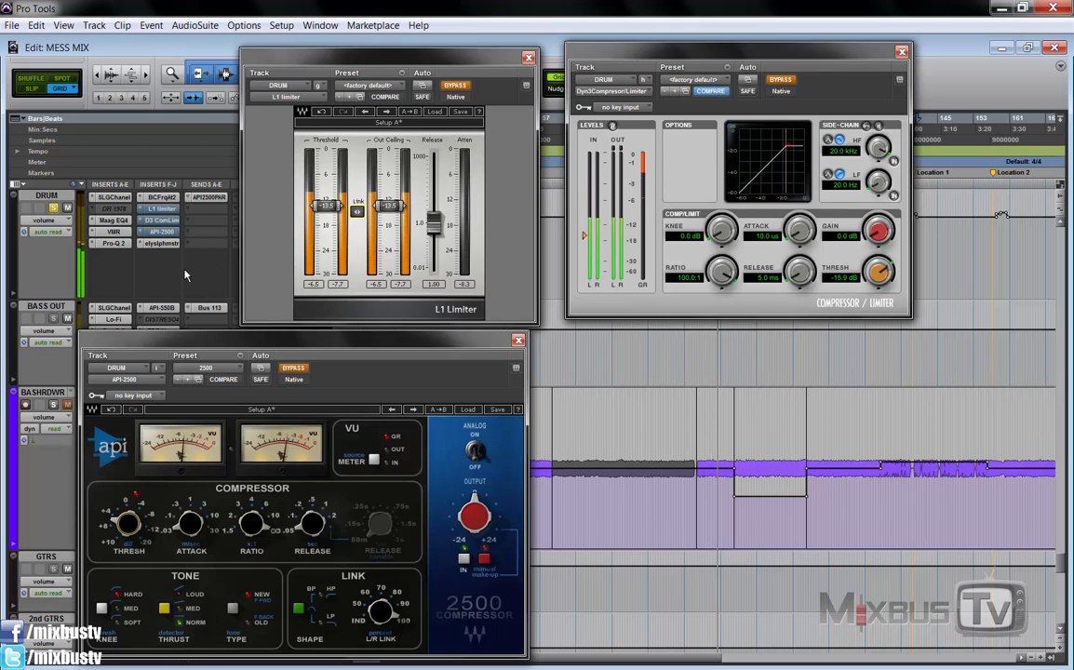
- Audition the API-2500 and the L1 limiter in turn on the DRUM track, bypassing each one again
ctrl+click(163, 232)
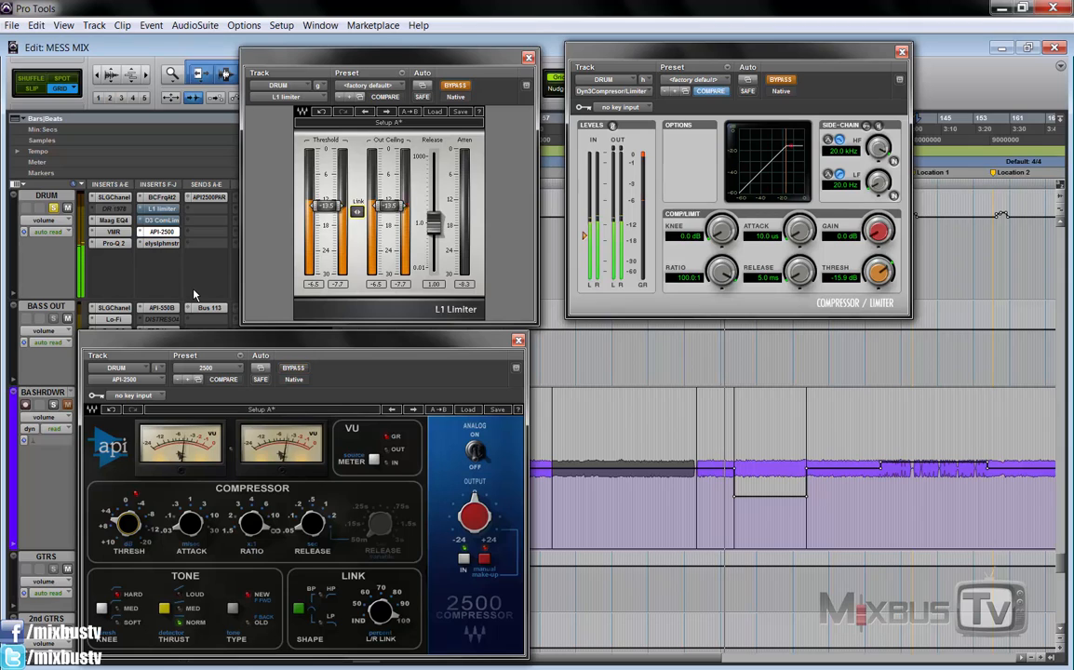
ctrl+click(168, 232)
ctrl+click(168, 214)
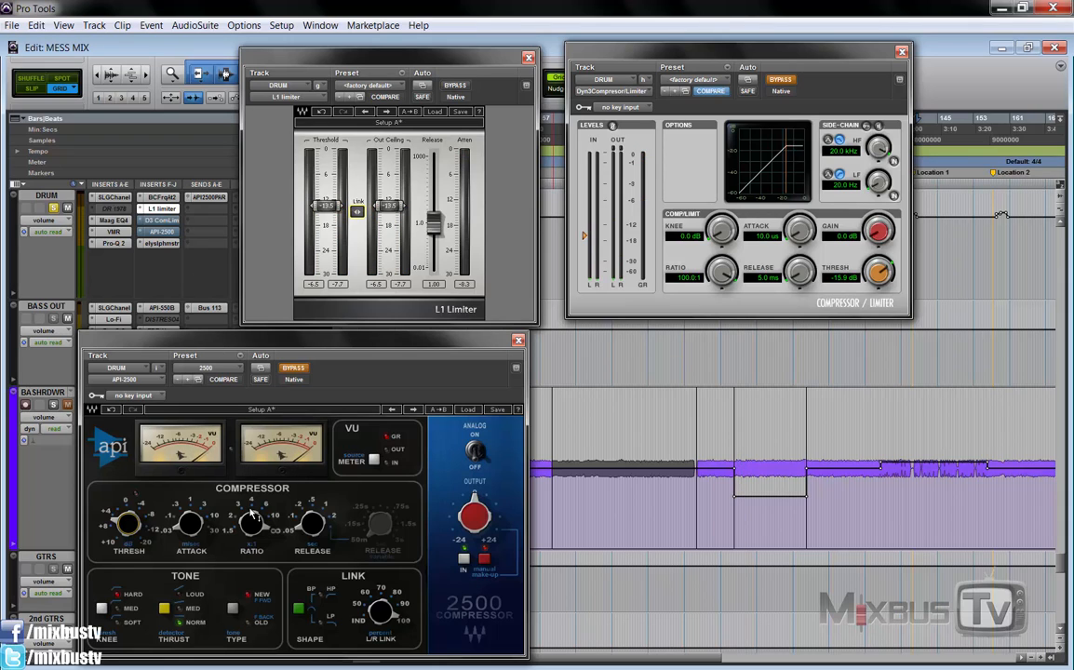
mouse_move(248, 528)
ctrl+click(162, 209)
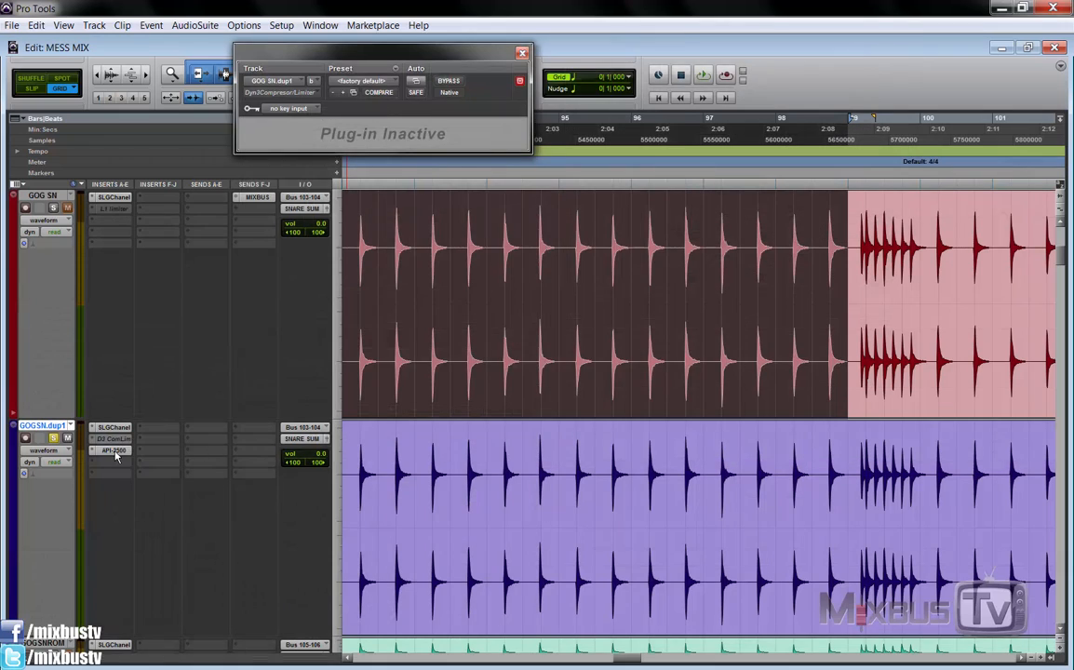
- Open the API-2500 on the GOG SN.dup1 track, set Thrust to NORM and Type to NEW, and adjust the attack during playback
click(113, 451)
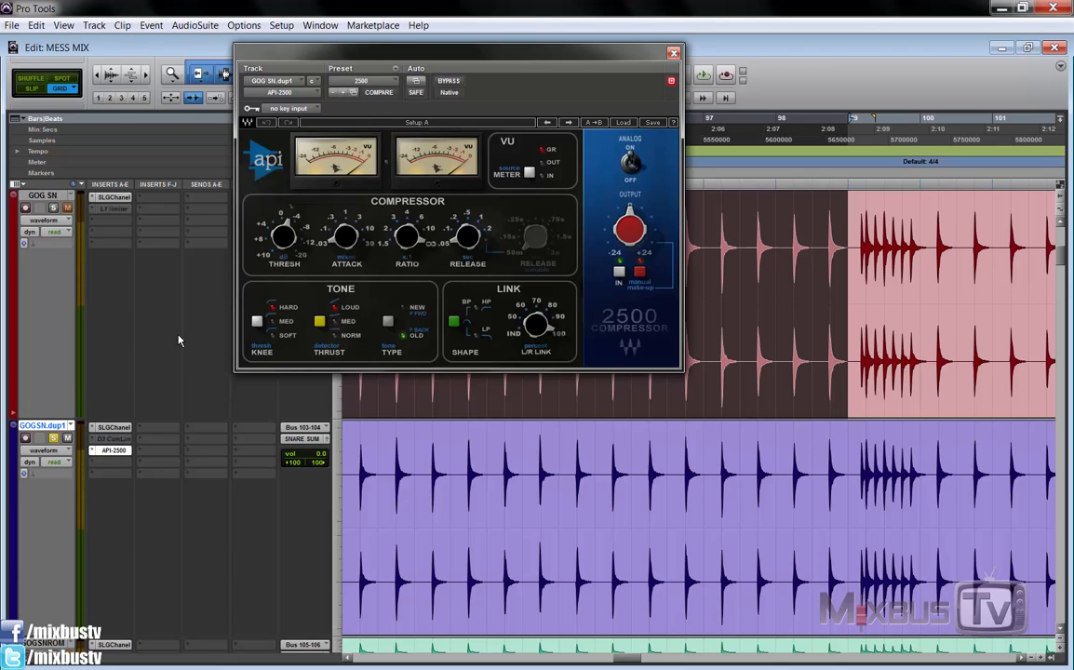
click(319, 321)
click(388, 322)
key(space)
click(343, 246)
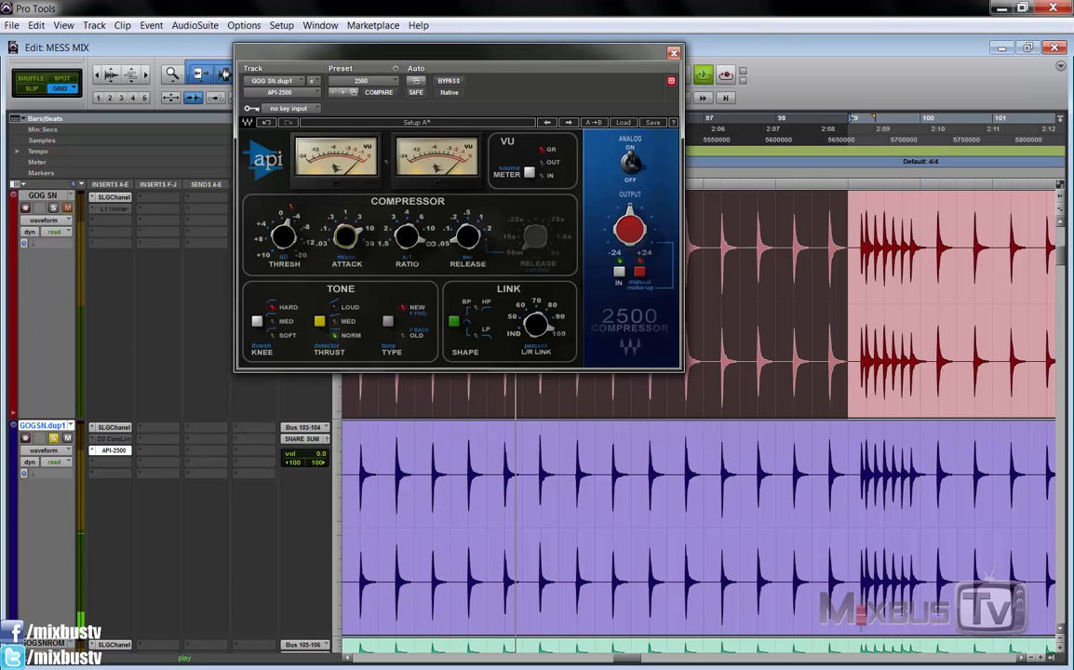
- Set the snare compressor's ratio to 6:1 and threshold to about -11.65, adjust the release, and raise the output slightly
drag(401, 233, 397, 249)
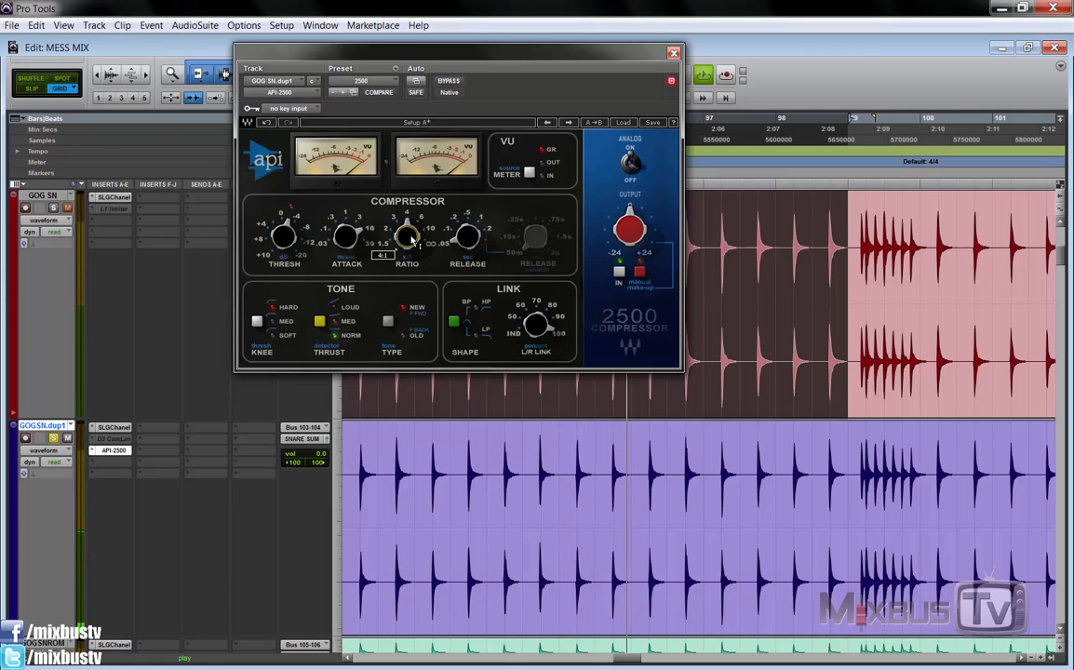
click(463, 241)
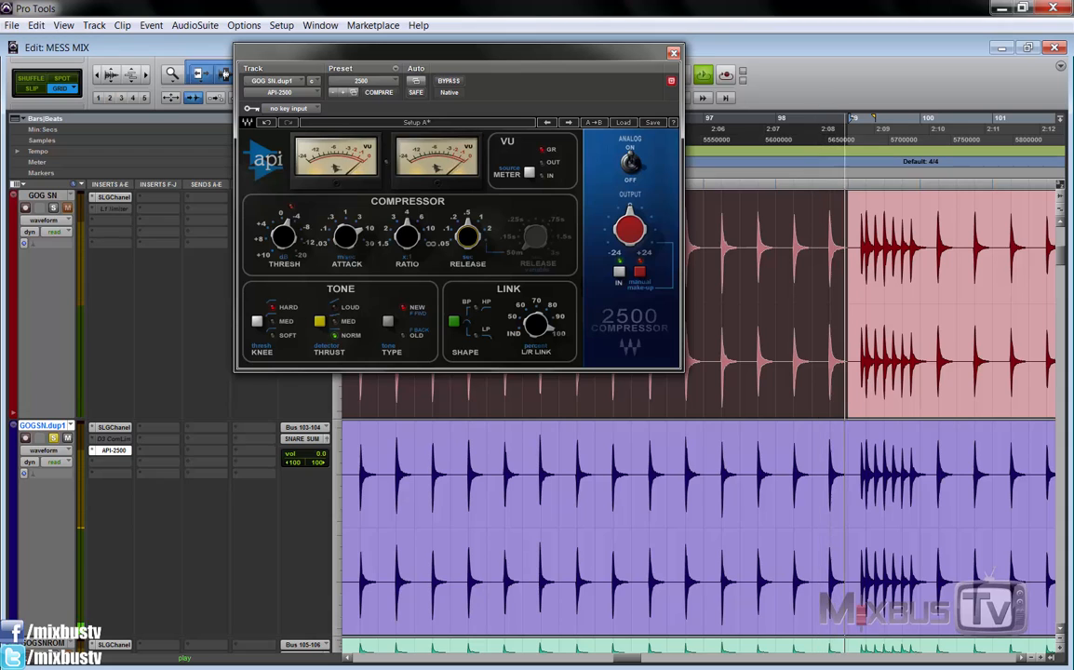
drag(284, 237, 284, 244)
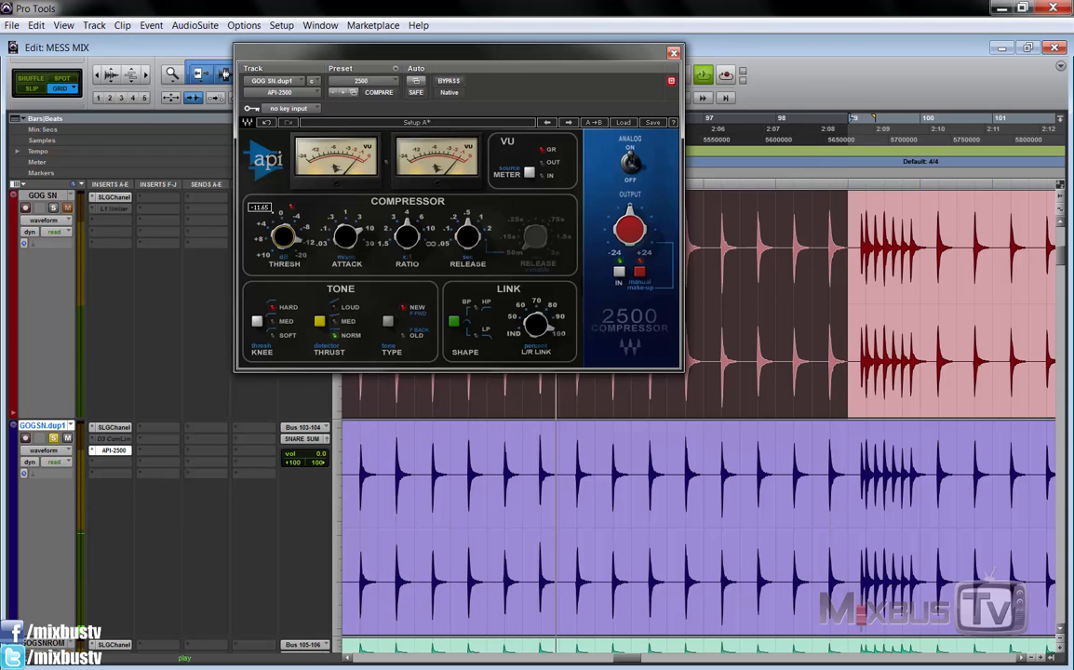
click(423, 220)
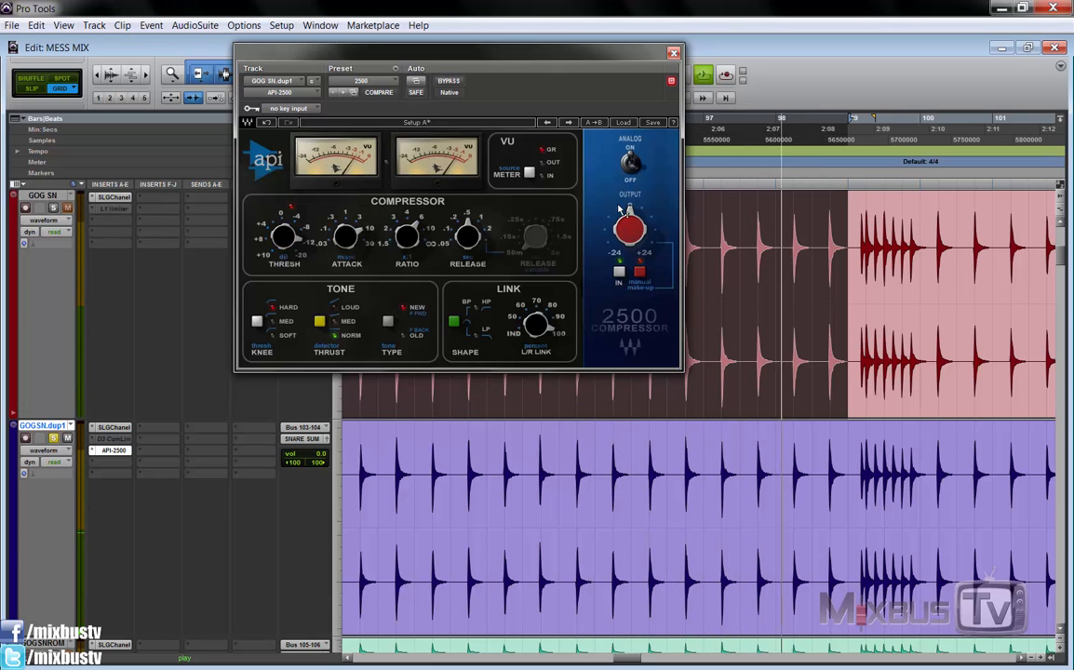
drag(620, 233, 621, 231)
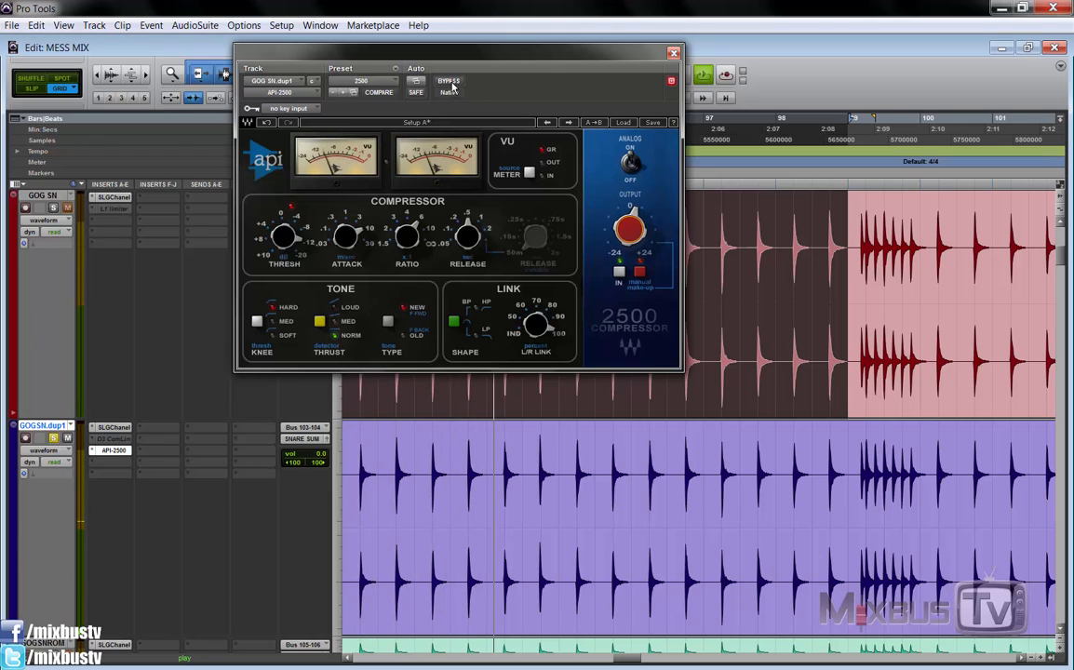
- Compare the snare with the API-2500 bypassed and engaged, leave it engaged, and stop playback
click(450, 81)
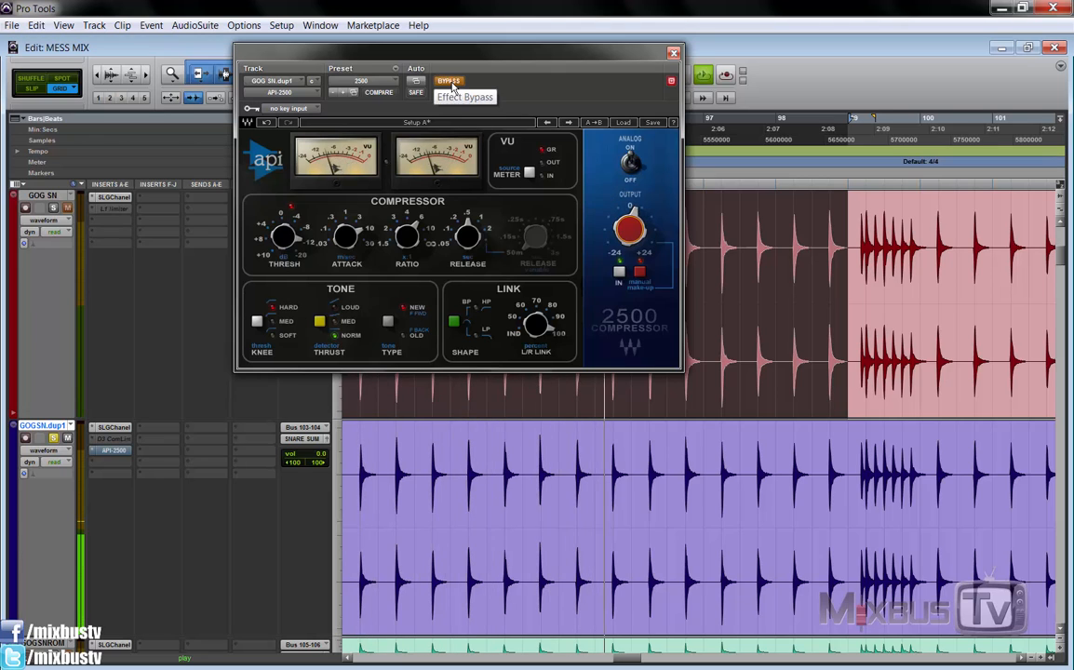
click(450, 82)
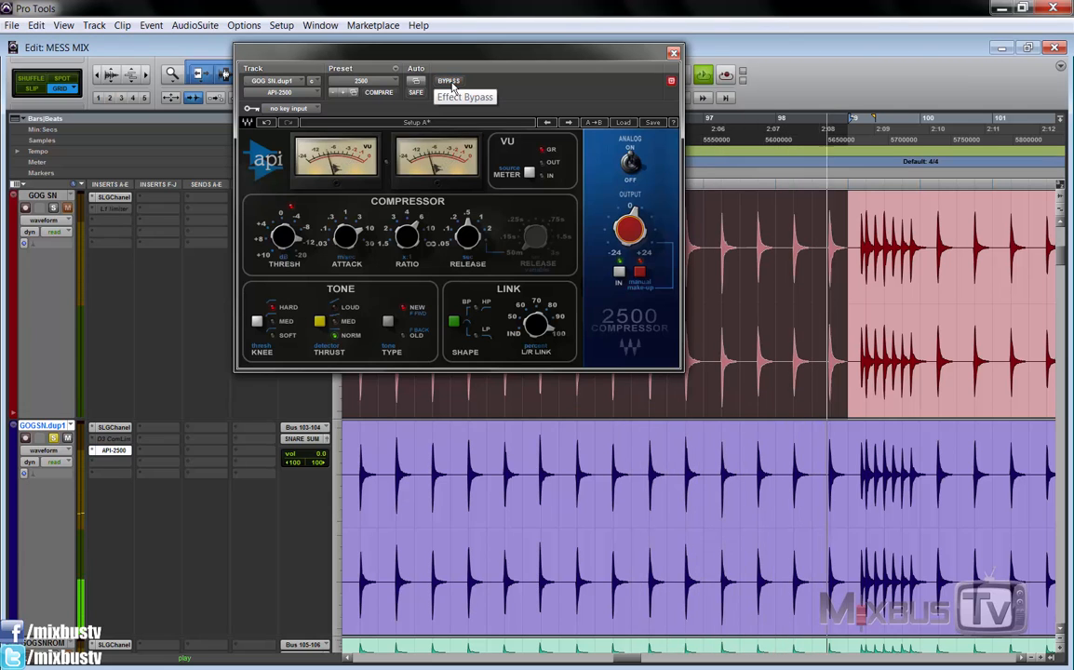
click(451, 82)
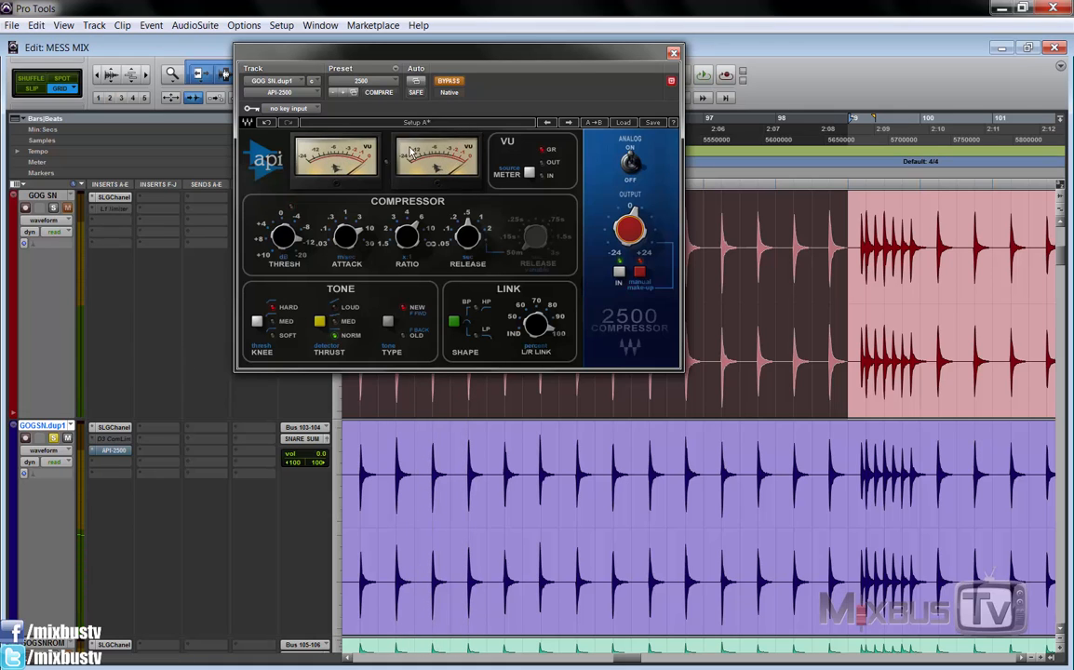
click(455, 82)
key(space)
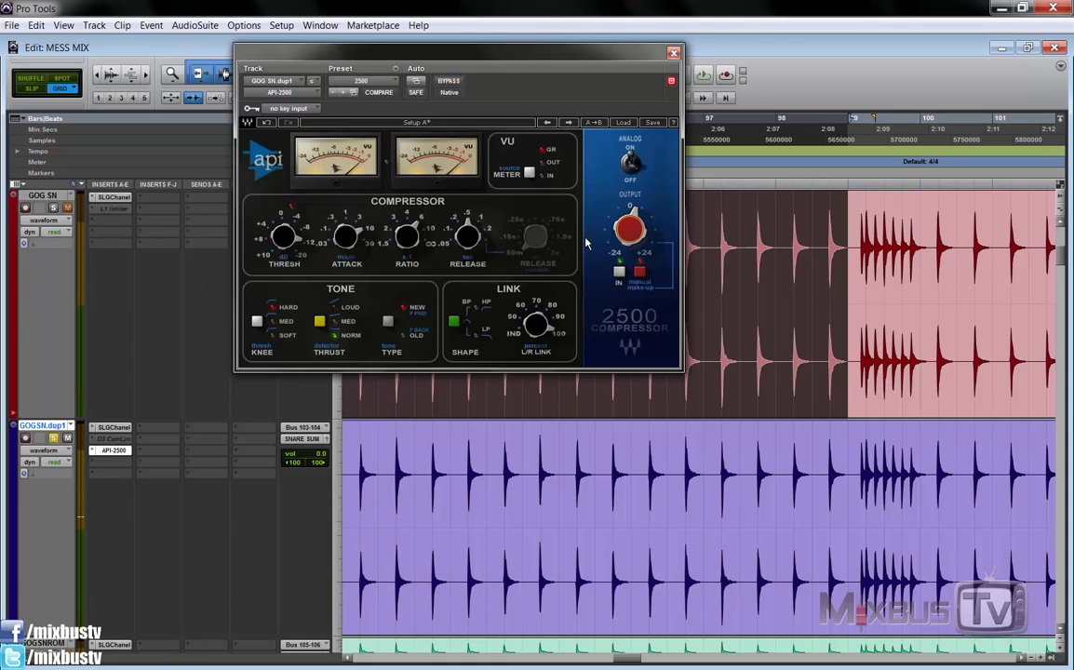
- Raise the API-2500 output, set the attack to 30 ms, and compare the snare against bypass during playback
mouse_move(629, 237)
drag(629, 236, 629, 232)
drag(347, 238, 347, 220)
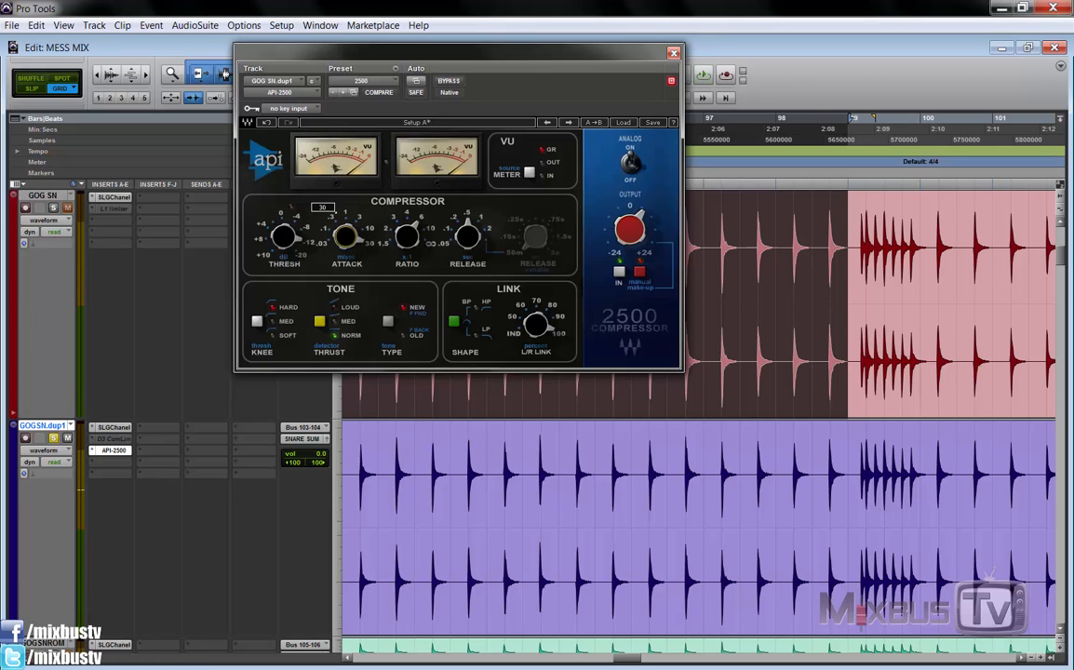
key(space)
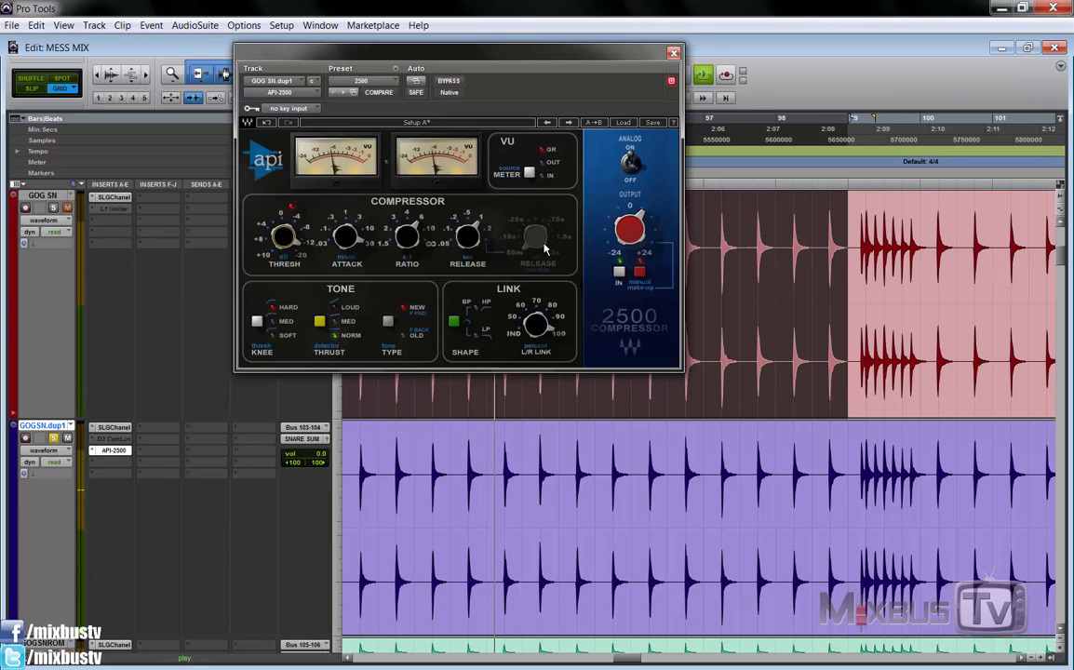
click(451, 82)
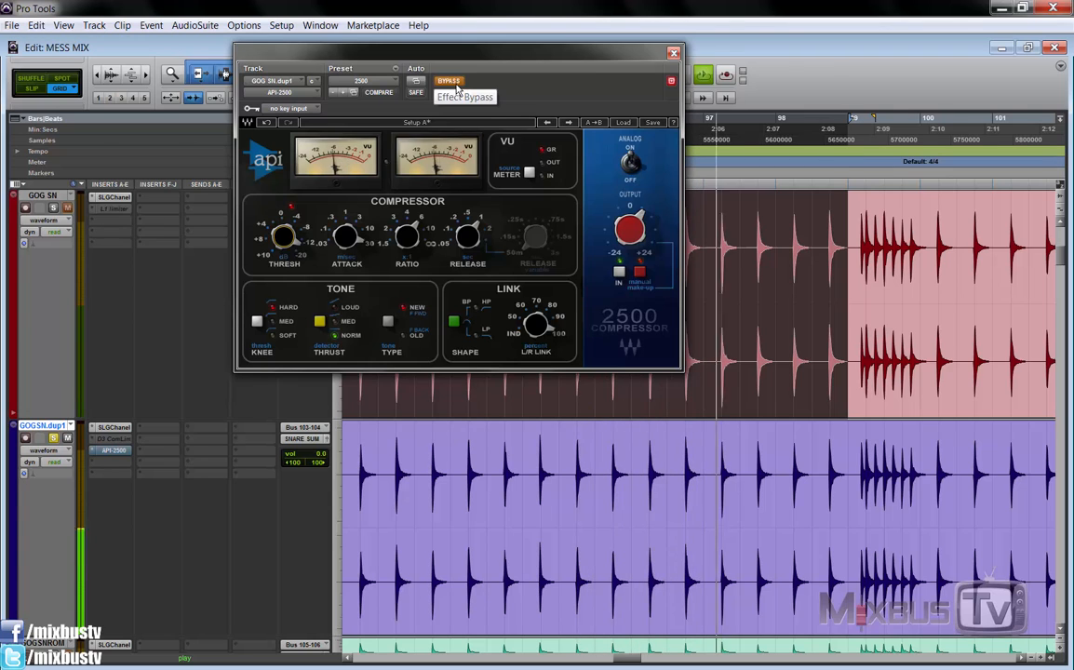
click(450, 82)
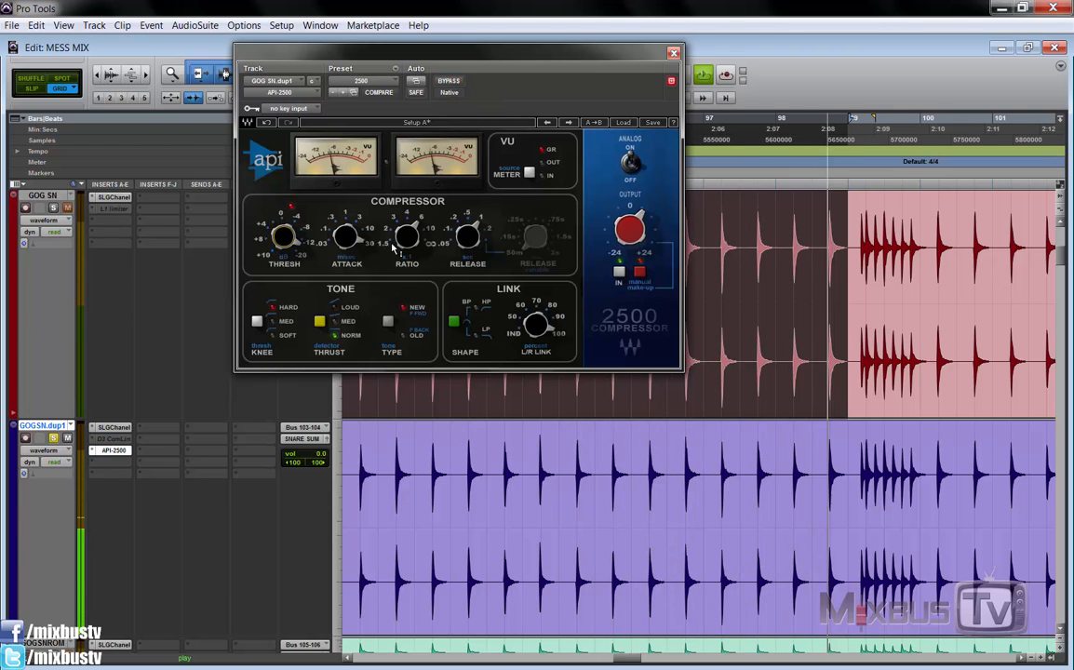
- Set the API-2500 ratio to 10:1, compare the snare against bypass, and set the release to 0.5
drag(396, 244, 396, 239)
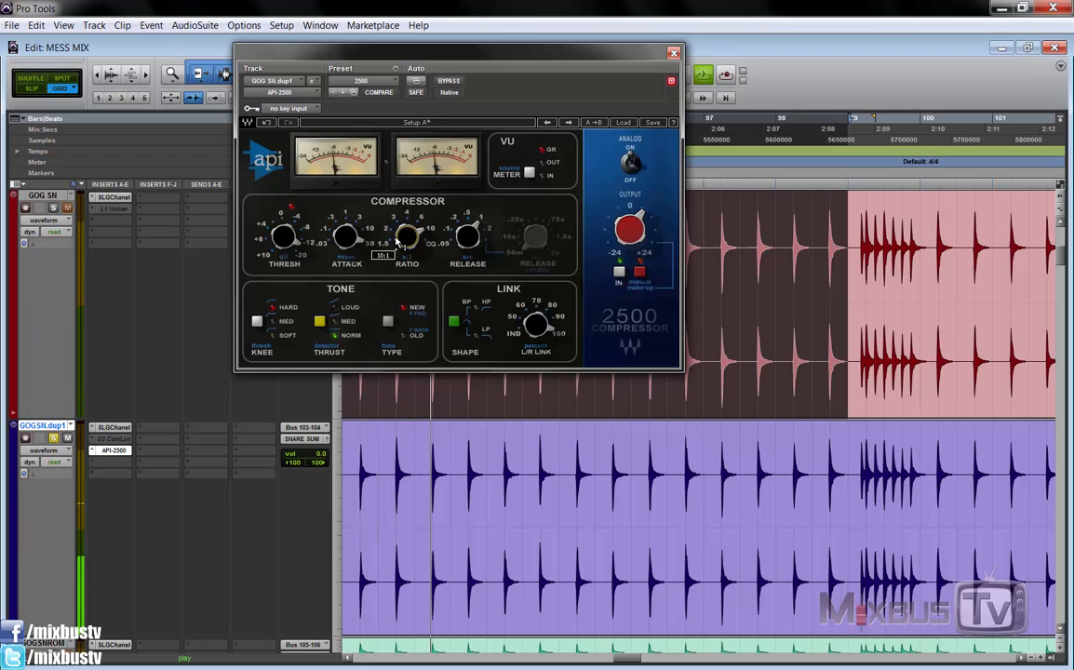
click(454, 84)
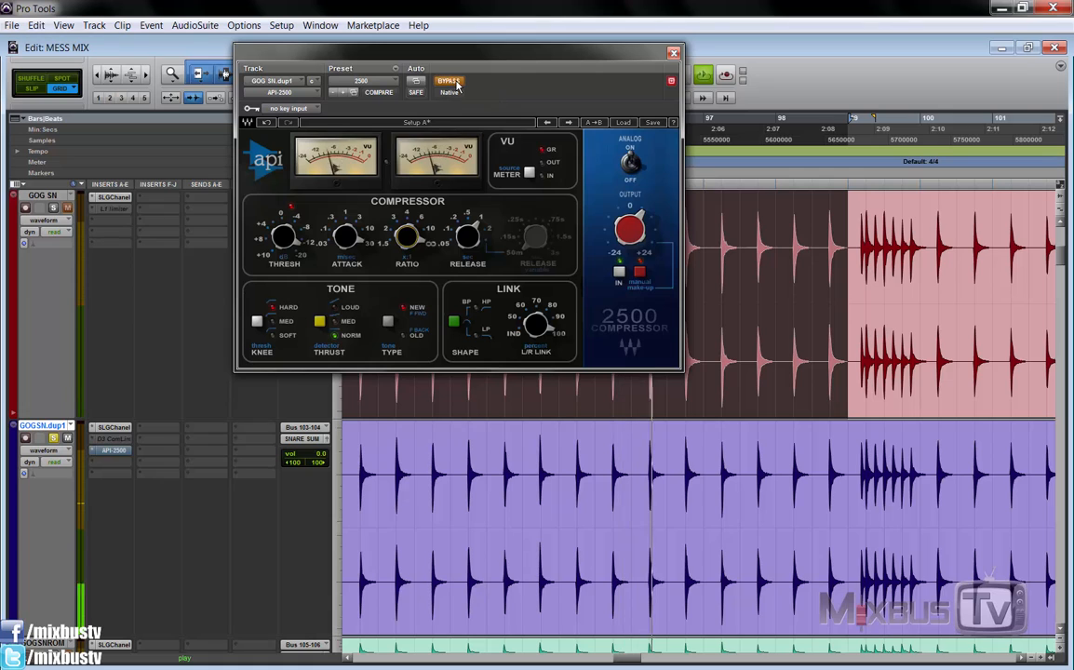
click(455, 83)
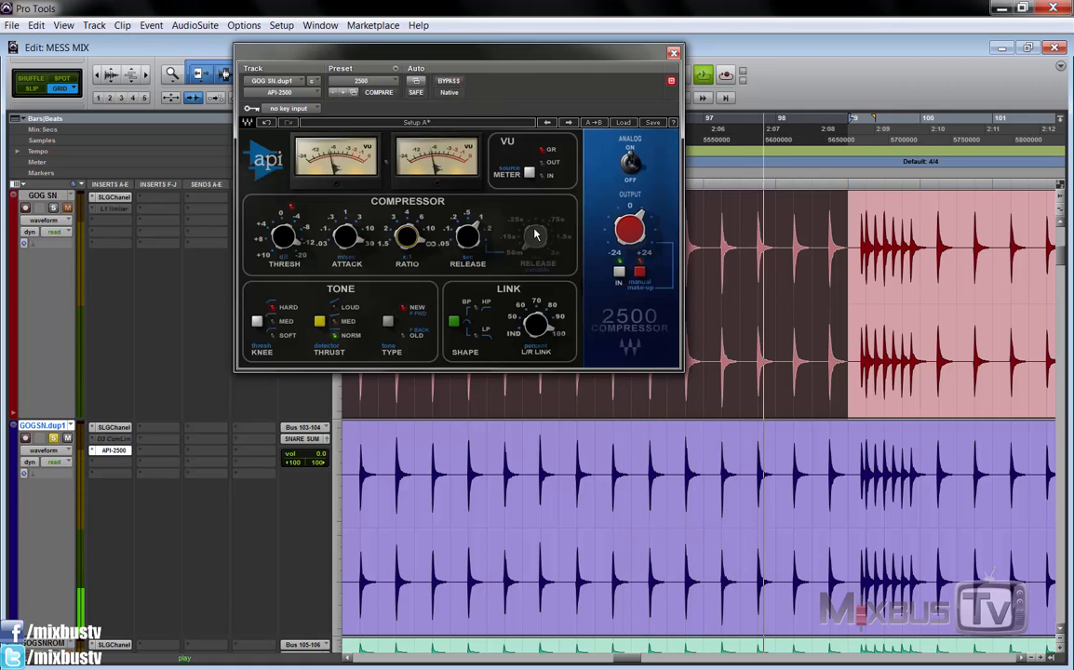
drag(470, 237, 469, 249)
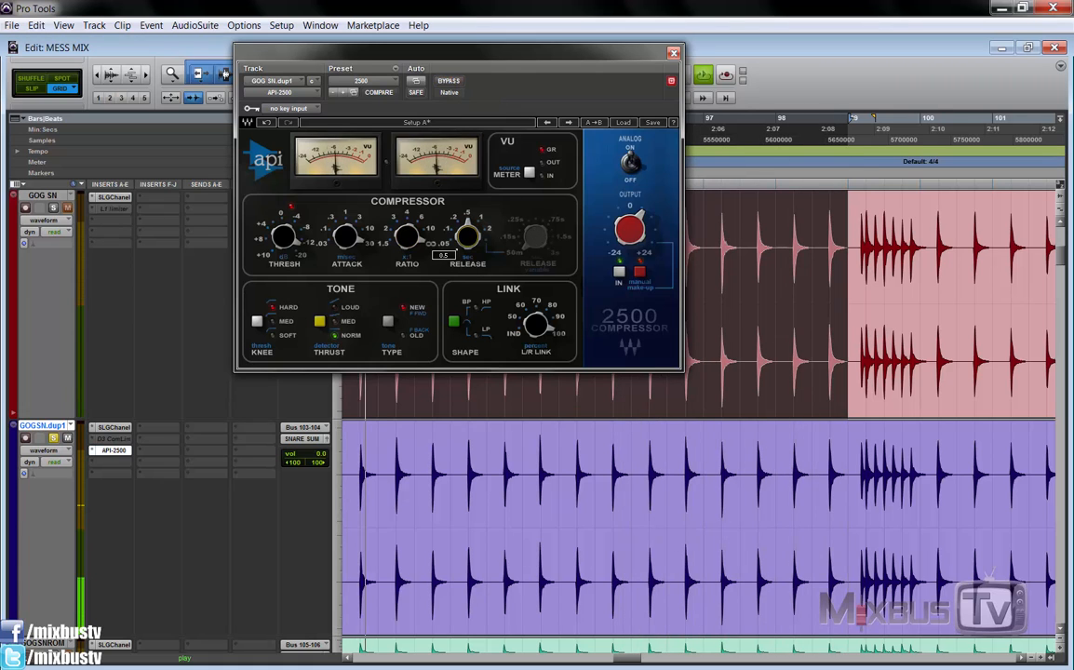
- Compare the snare with the API-2500 bypassed and engaged, and raise its threshold to about -4.03 during playback
click(449, 85)
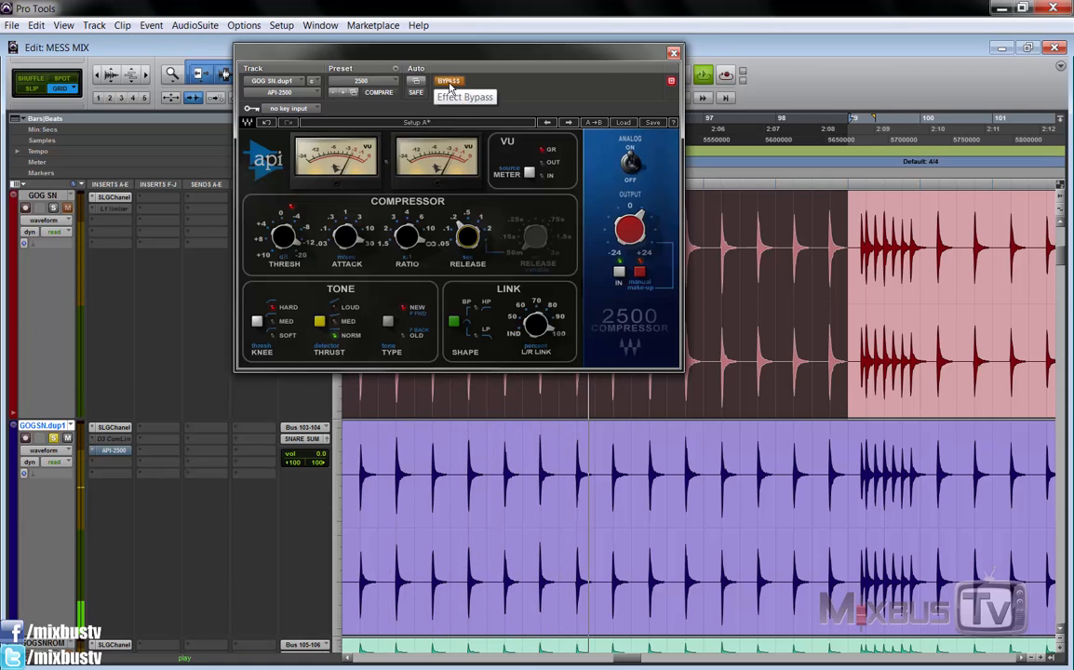
click(450, 84)
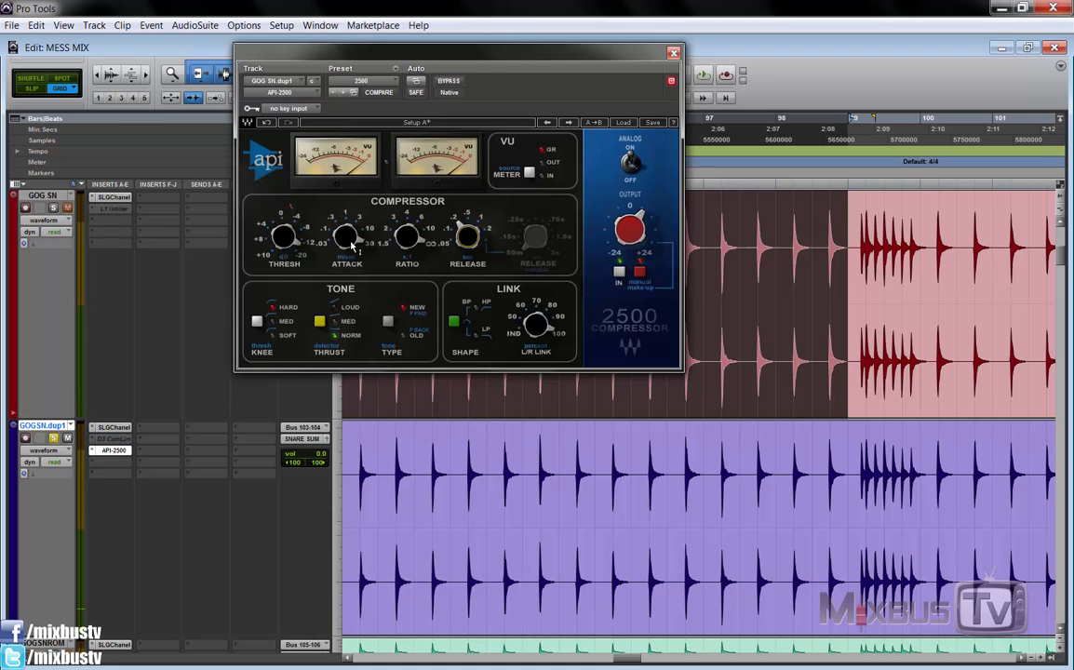
mouse_move(280, 235)
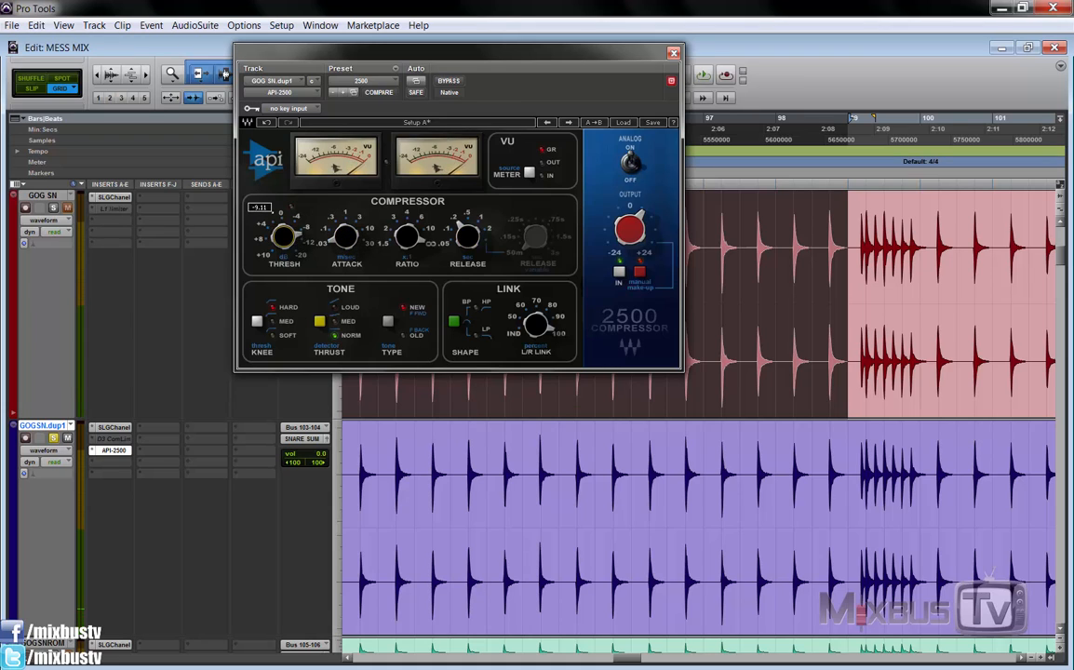
key(space)
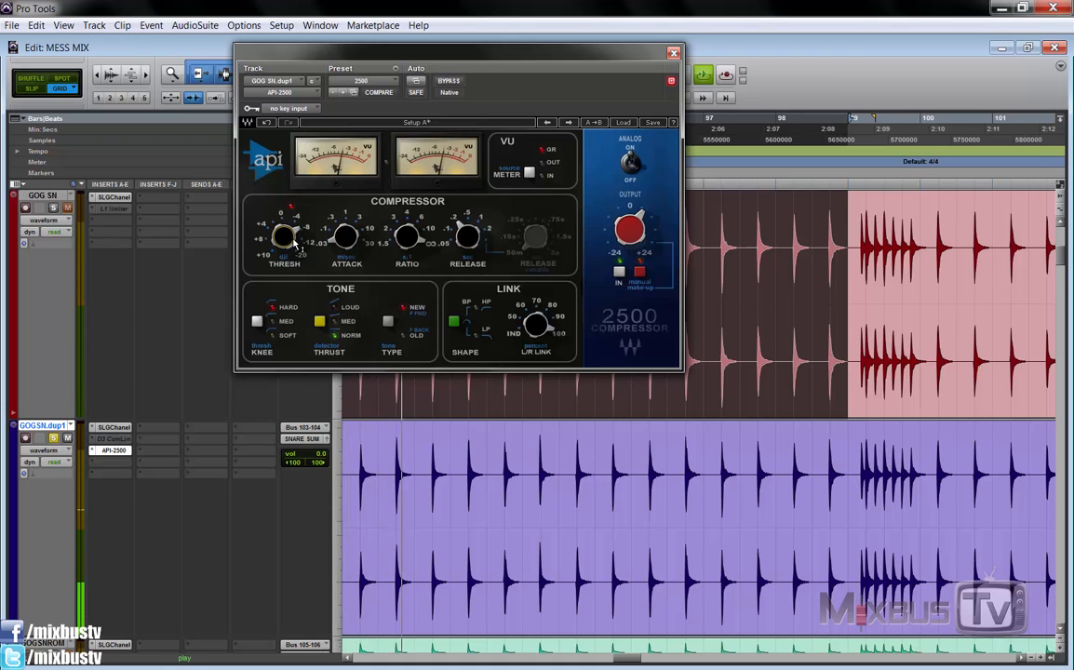
drag(294, 240, 294, 223)
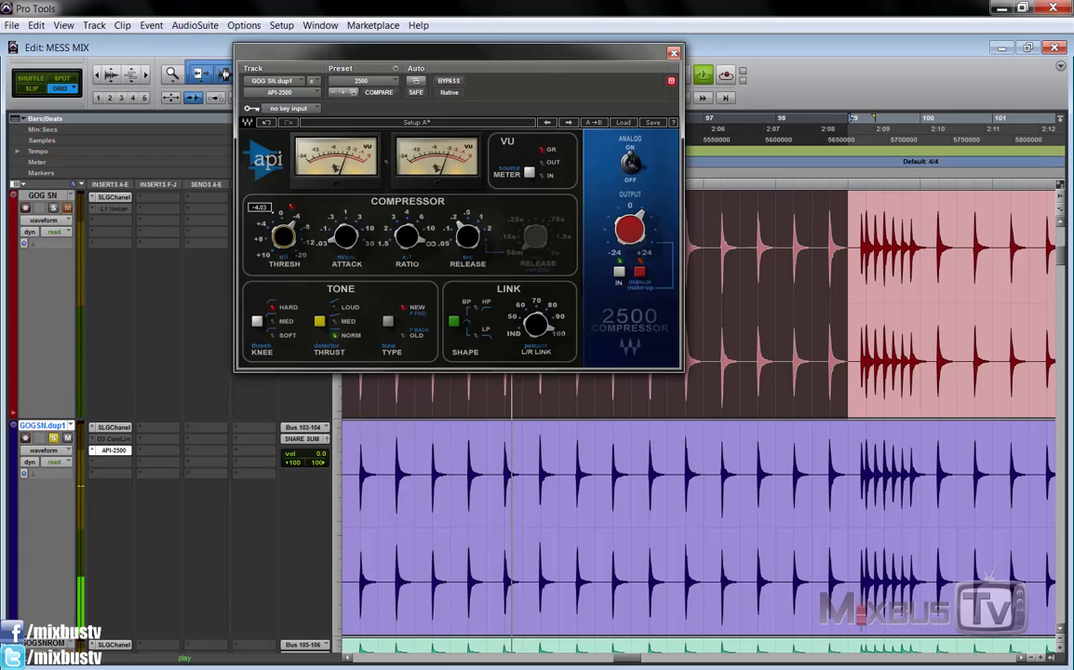
drag(345, 237, 286, 182)
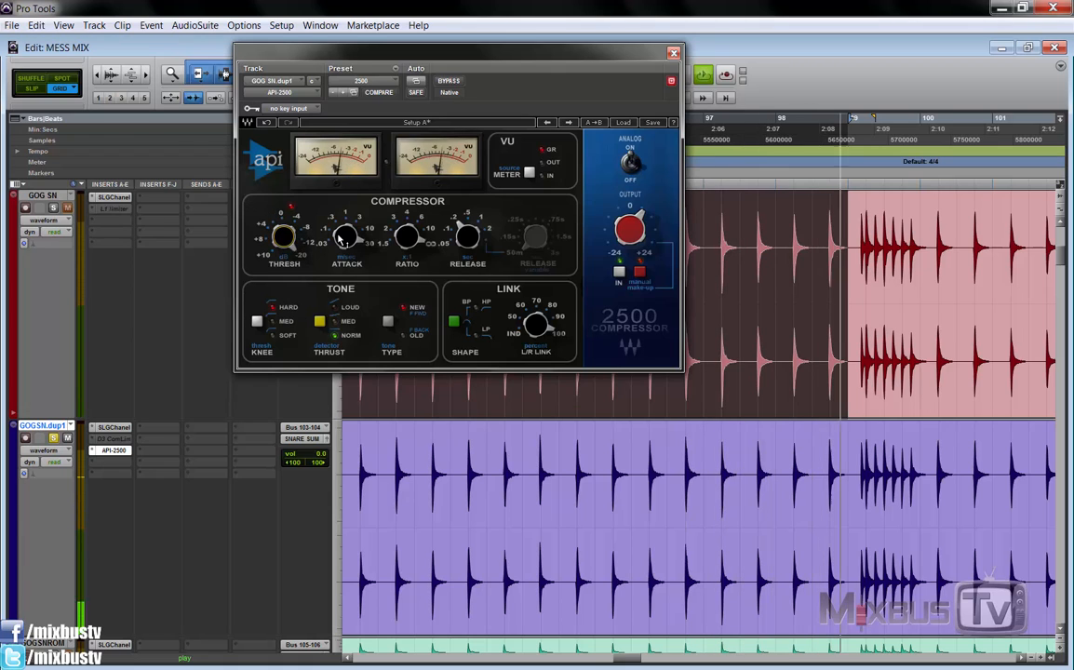
key(space)
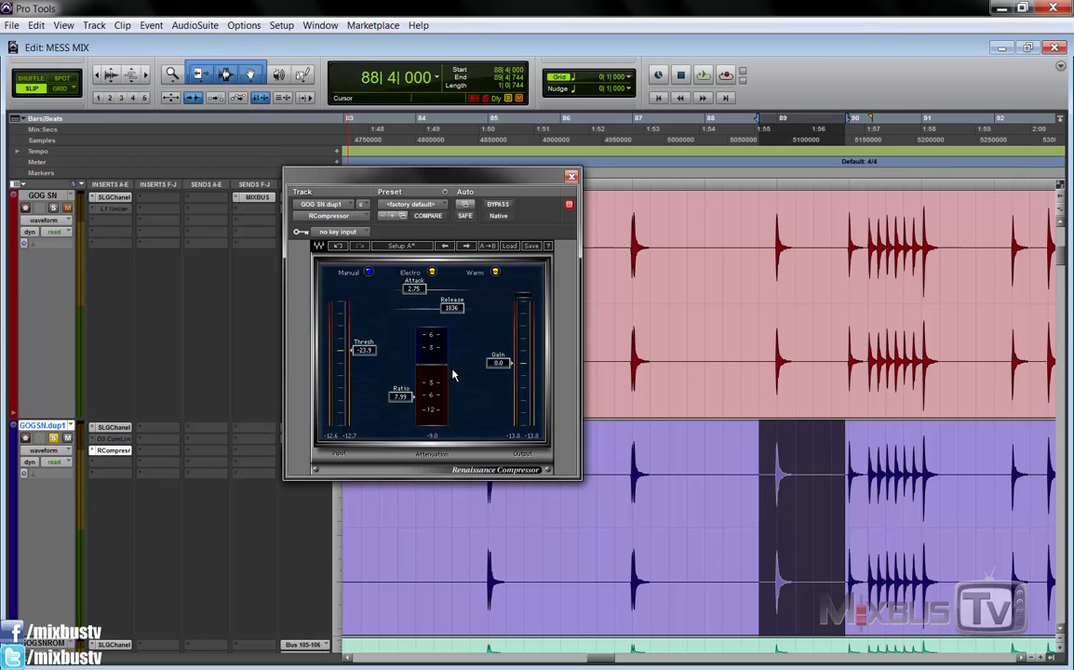
- Audition the selected snare hit through the Renaissance Compressor in Electro mode, switch to Opto, and play it again
click(432, 272)
click(432, 272)
key(space)
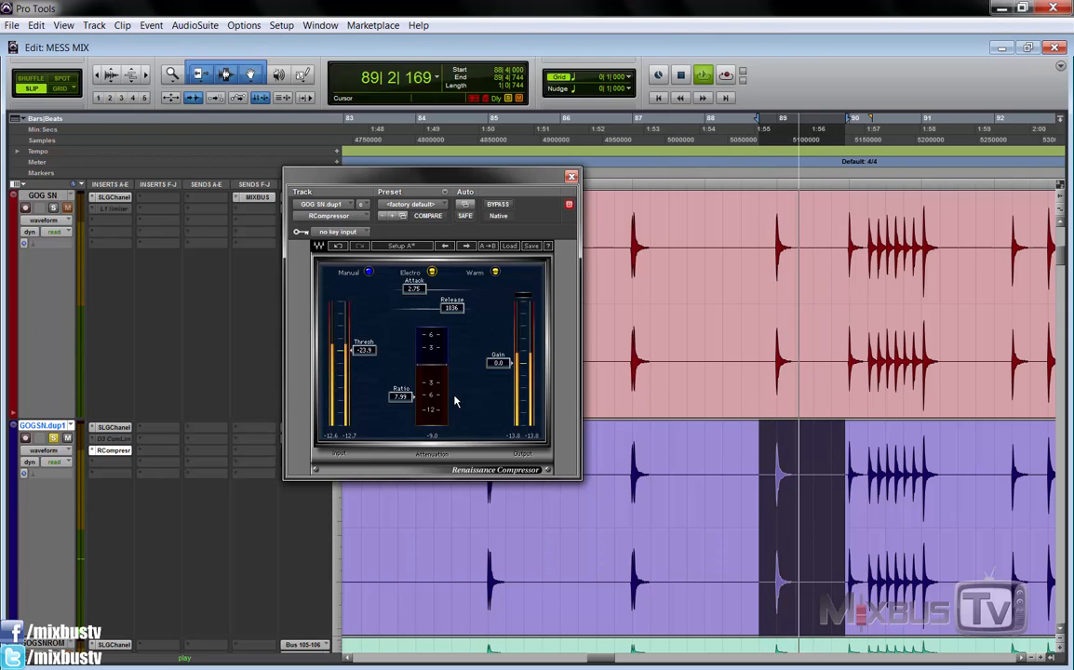
click(432, 272)
key(space)
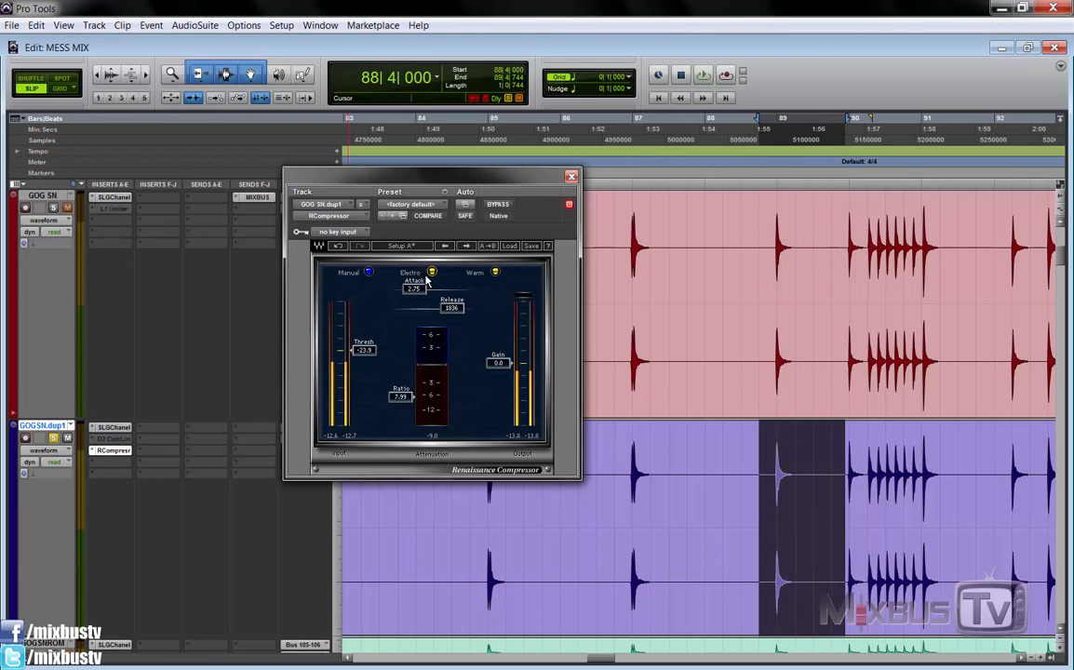
key(space)
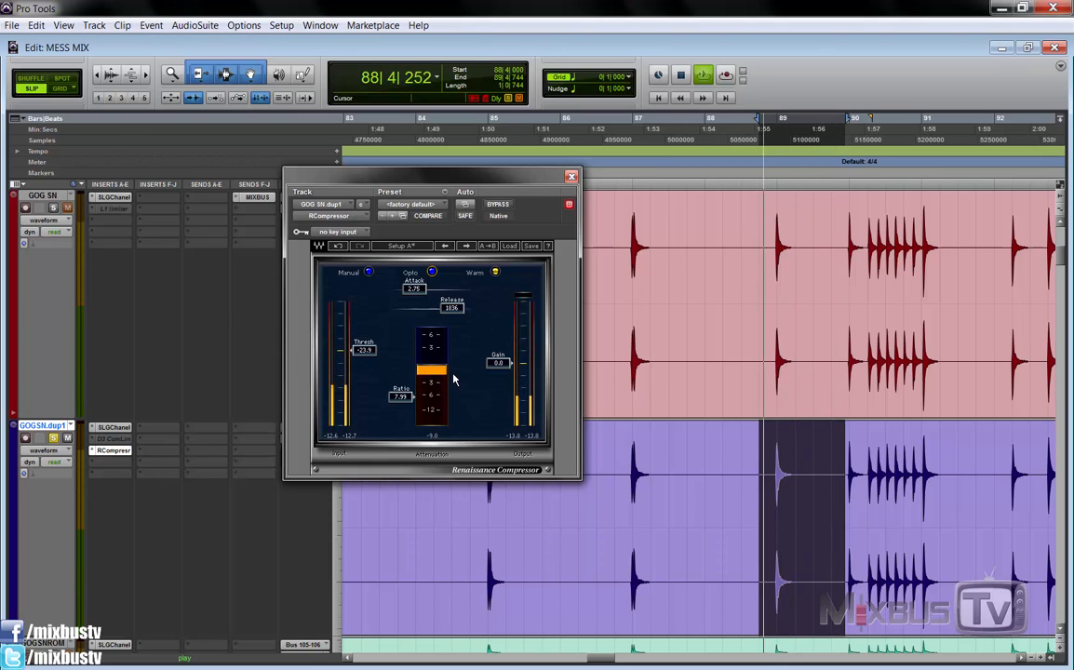
key(space)
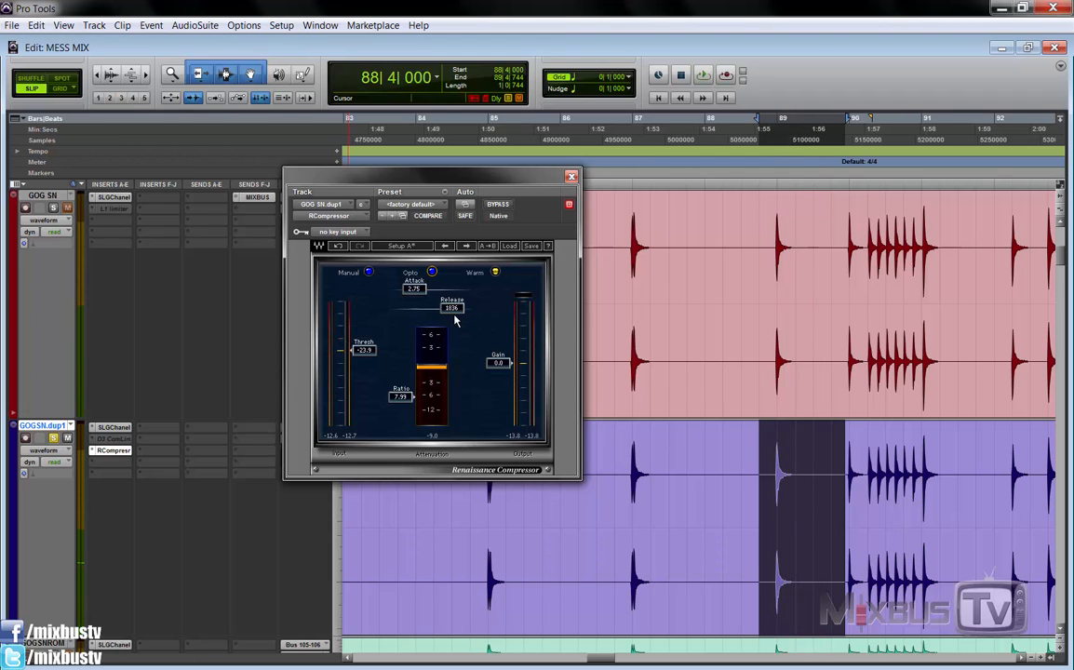
- Replay the snare hit in Electro release mode, return to Opto for comparison, and stop playback
click(433, 272)
key(space)
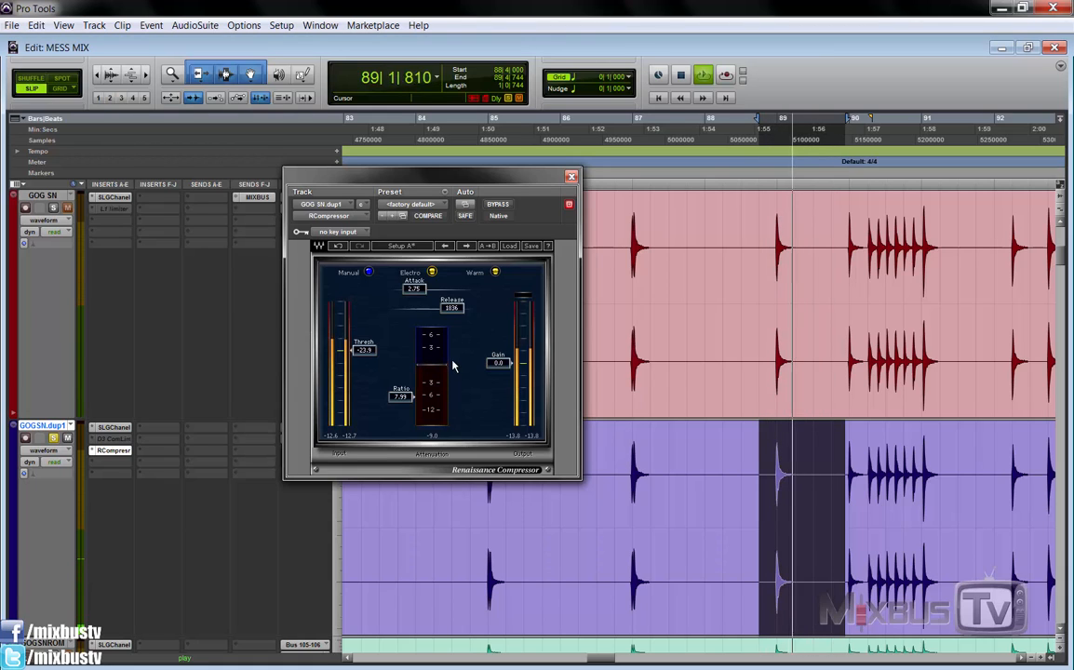
click(432, 273)
key(space)
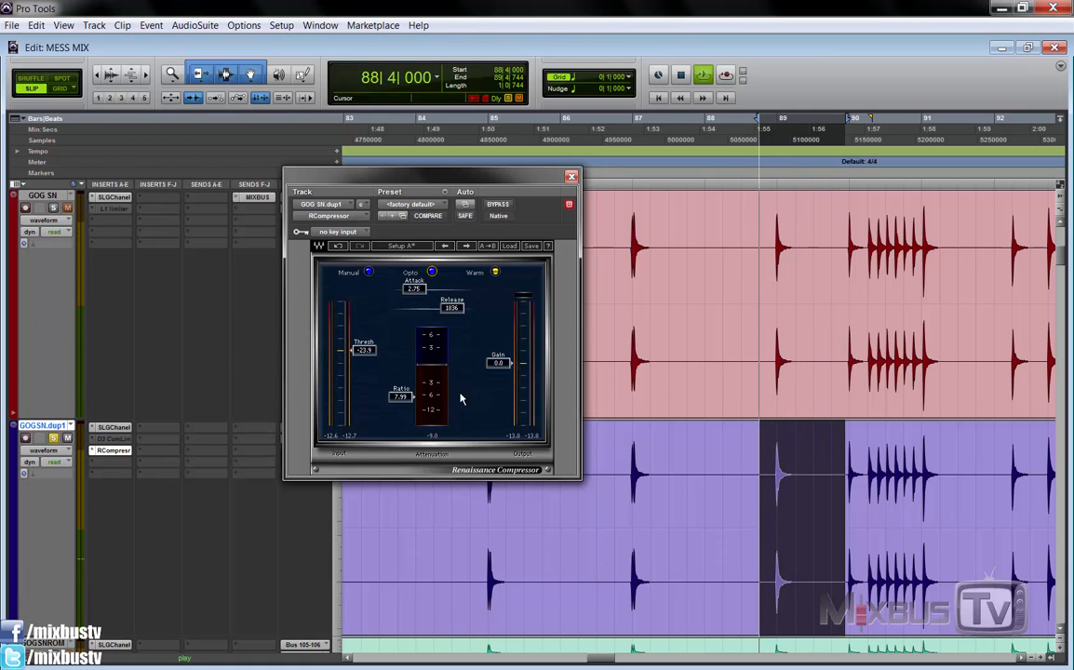
key(space)
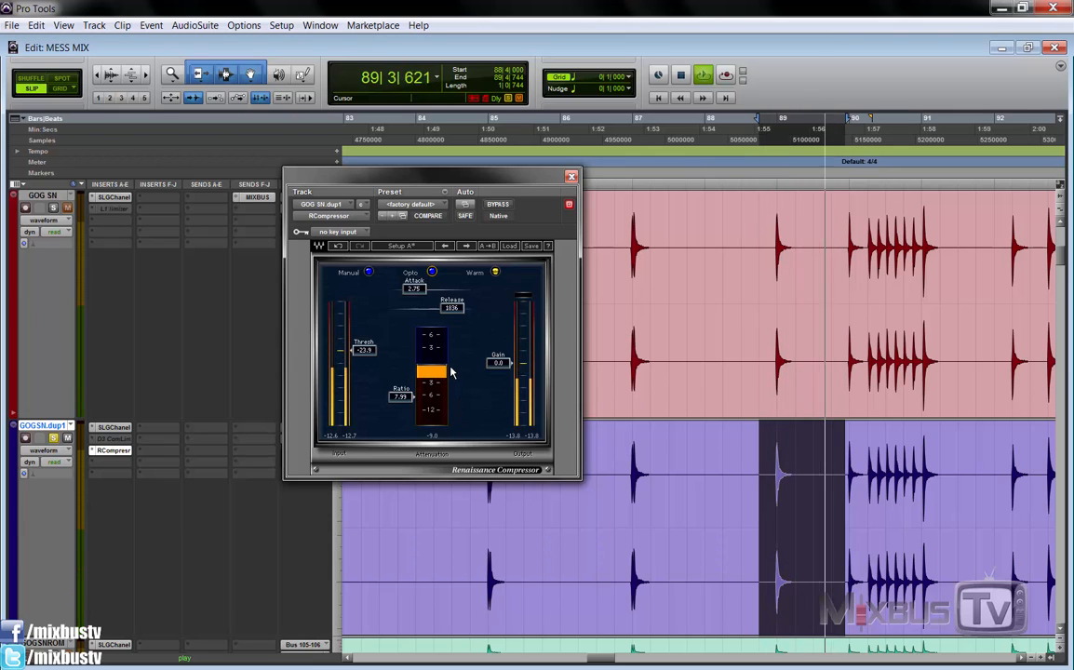
key(space)
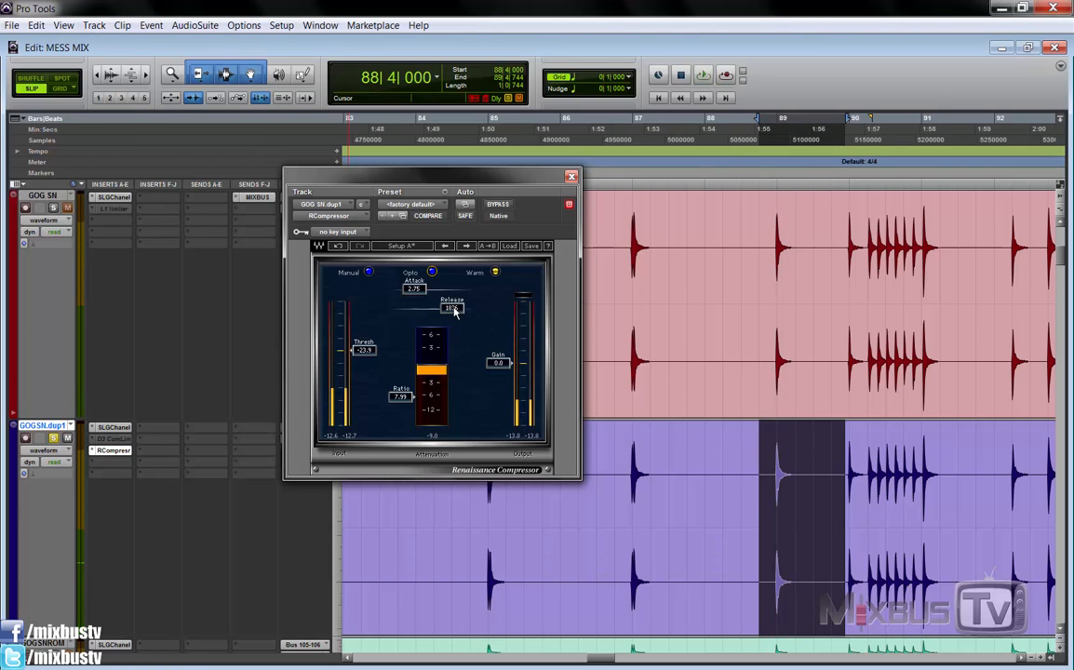
- Set the Renaissance Compressor release to 1172, audition the snare in Opto, then Electro, and leave Electro selected
drag(456, 309, 462, 337)
key(space)
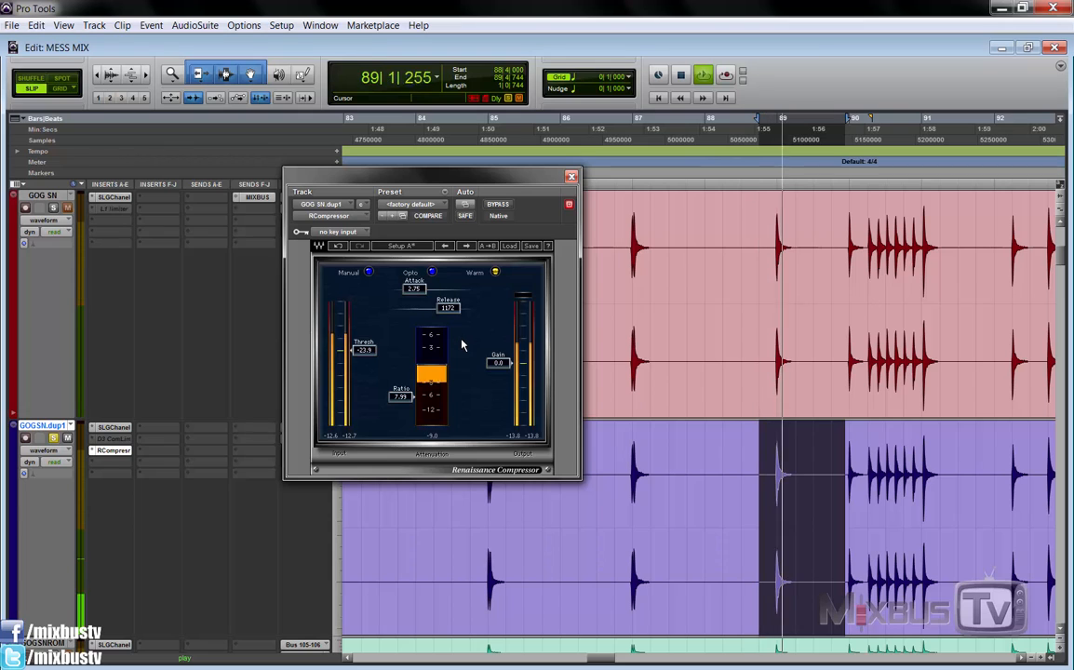
click(432, 272)
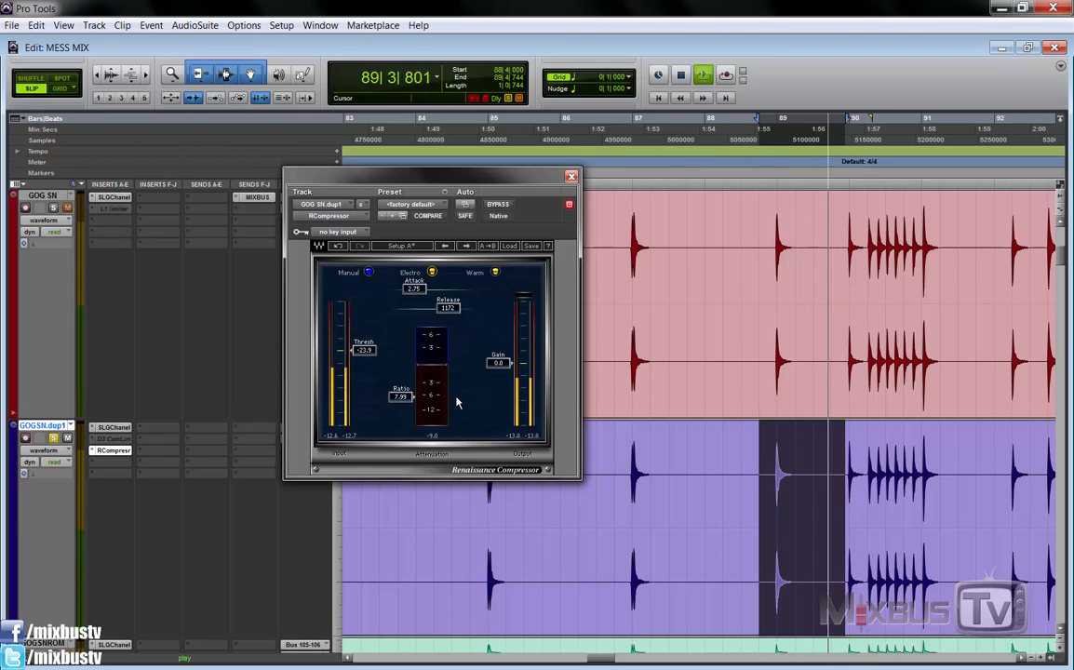
key(space)
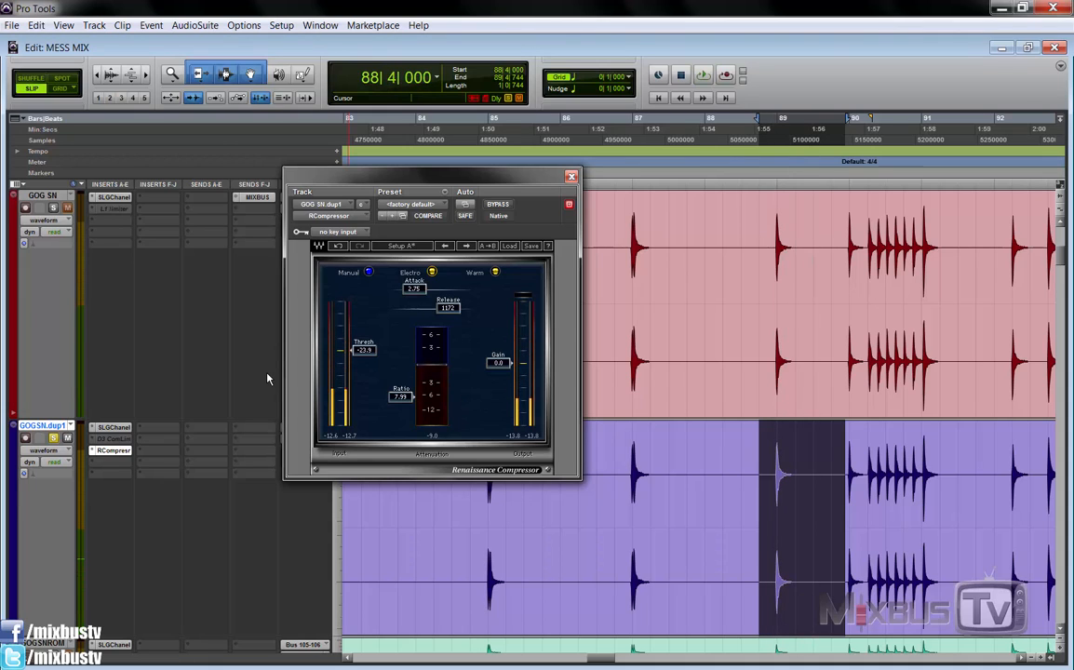